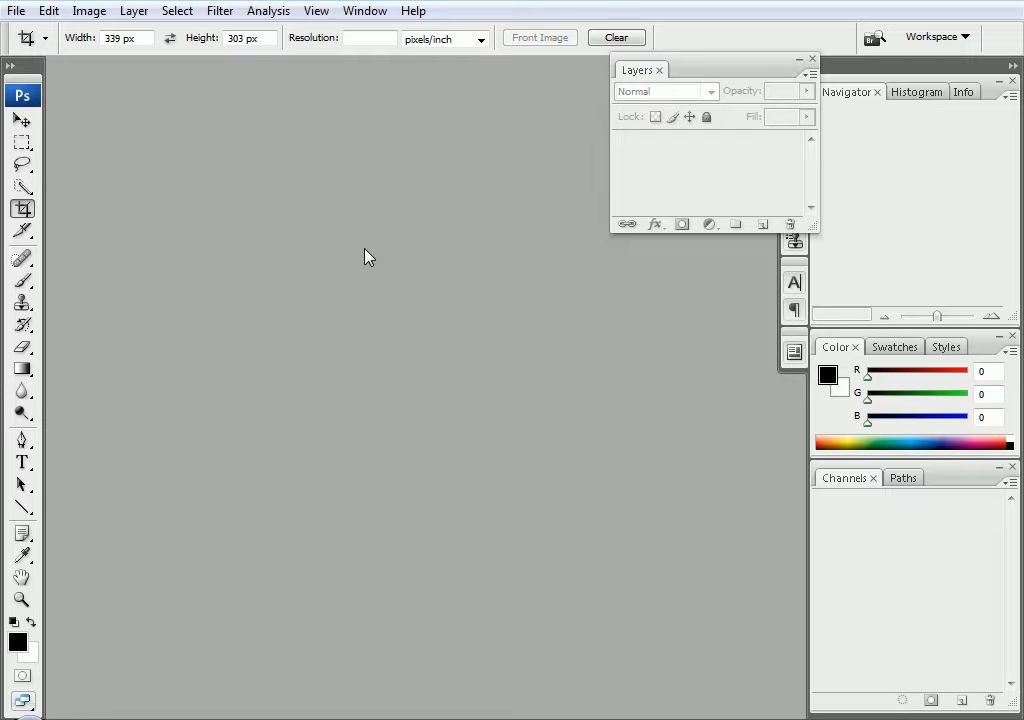
# - Open Bugs_Bunny_small and the bmw-650i-supercar image together from the MyImages folder
pyautogui.hotkey('ctrl', 'o')
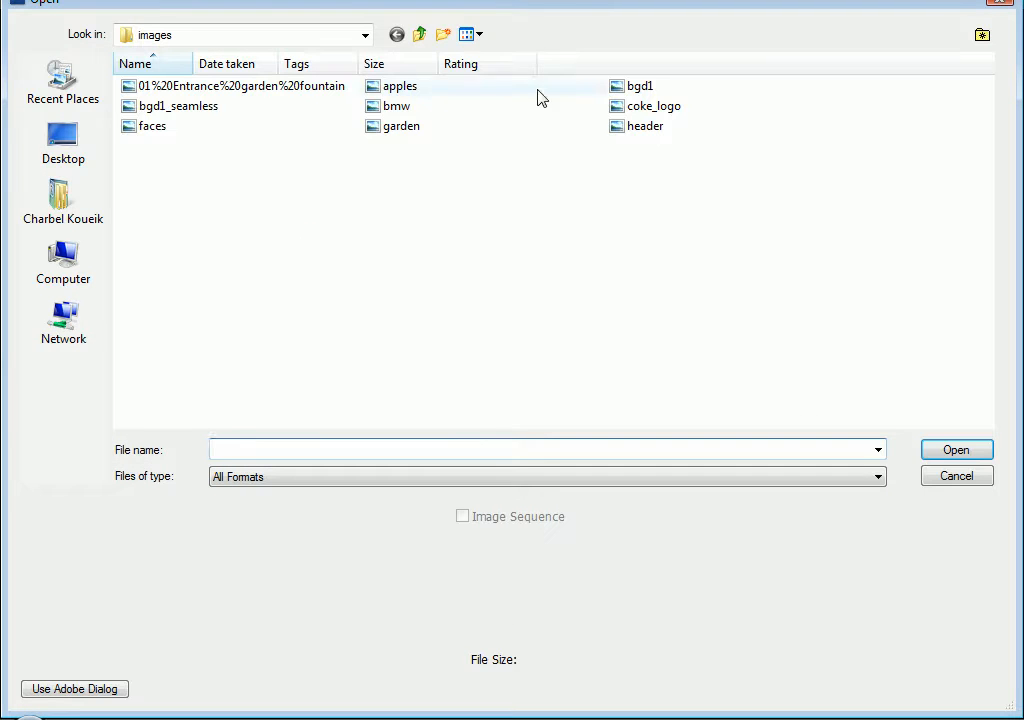
pyautogui.click(419, 36)
pyautogui.click(419, 36)
pyautogui.click(419, 36)
pyautogui.doubleClick(422, 146)
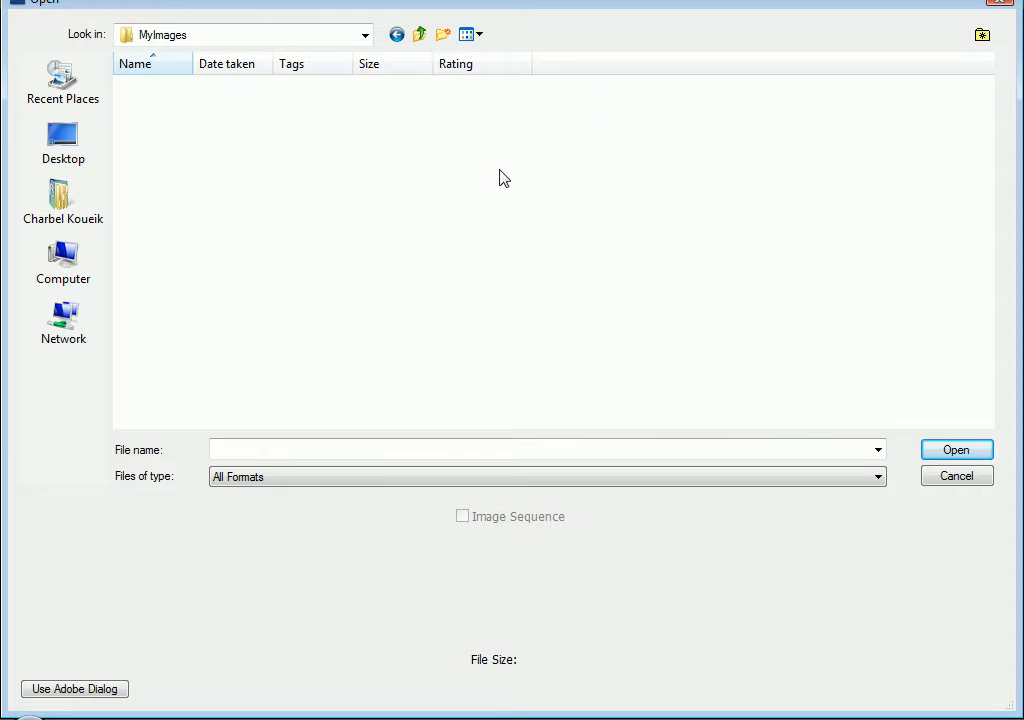
pyautogui.scroll(-5, 990, 265)
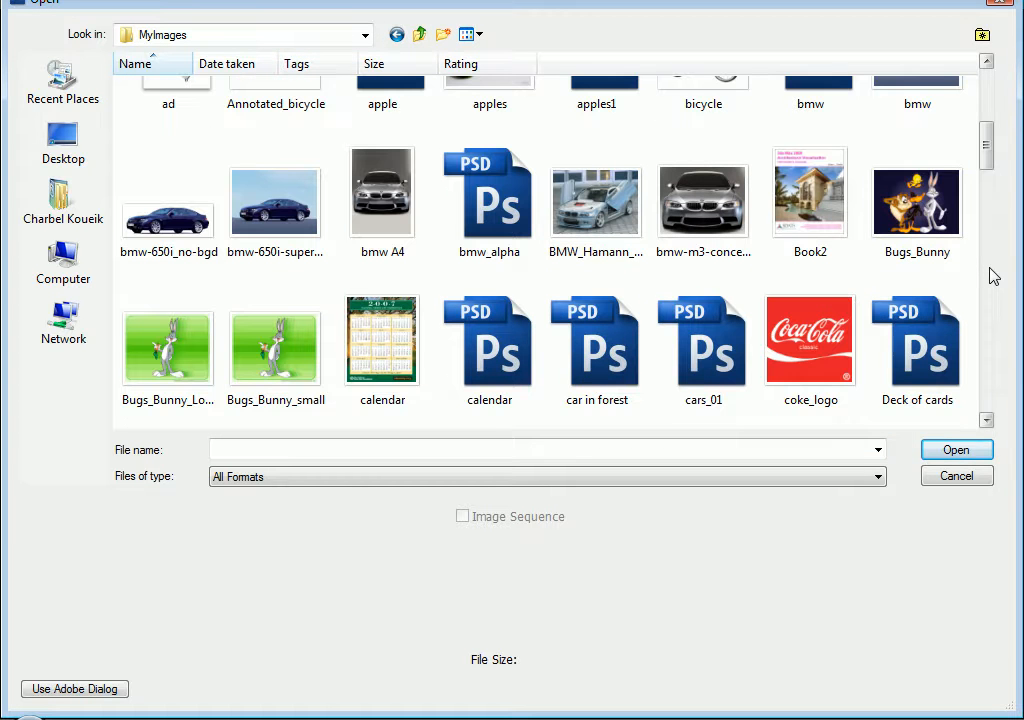
pyautogui.click(288, 345)
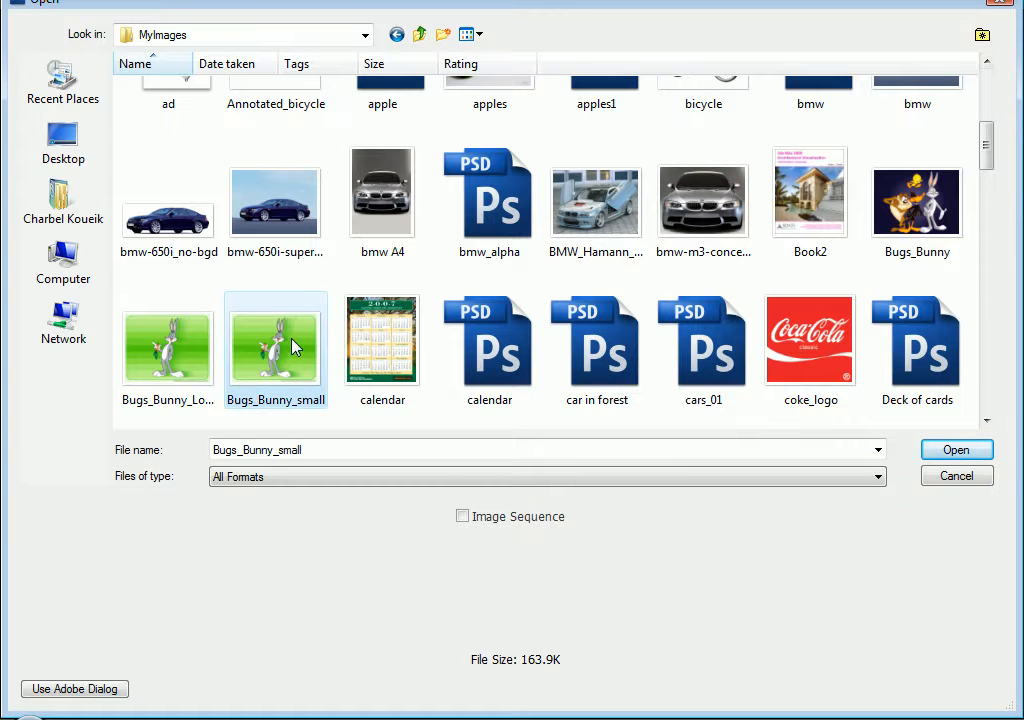
pyautogui.keyDown('ctrl'); pyautogui.click(272, 205); pyautogui.keyUp('ctrl')
pyautogui.click(956, 451)
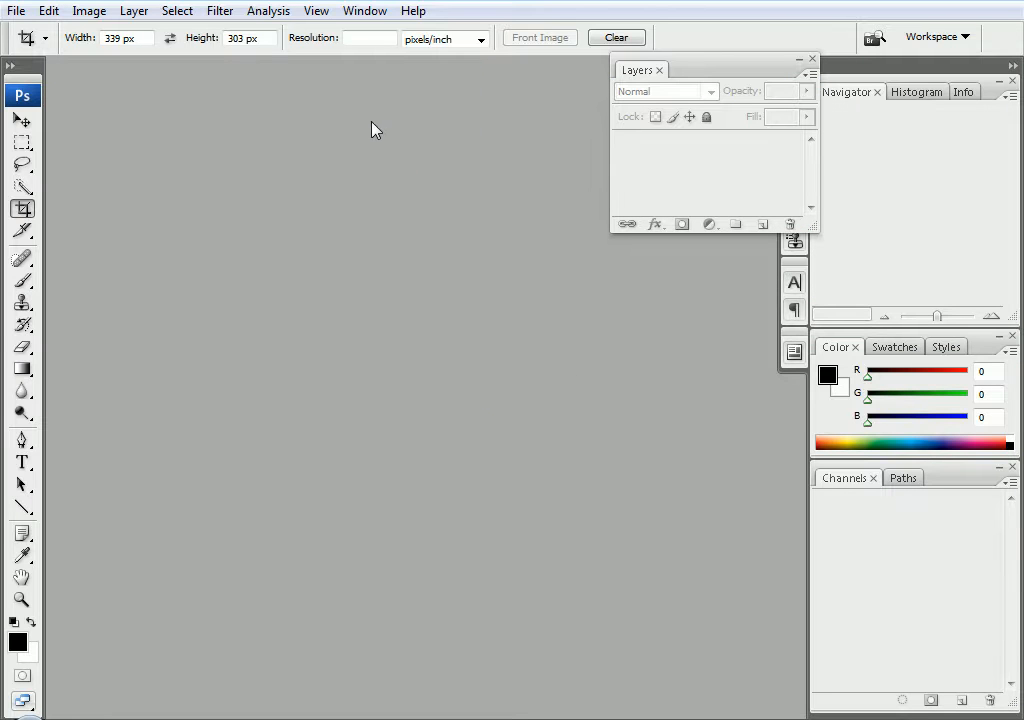
# - Copy the rabbit image into bmw-650i-supercar.jpg as a new layer with the Move tool, and close Bugs_Bunny_small.jpg
pyautogui.moveTo(295, 93); pyautogui.dragTo(575, 348)
pyautogui.click(21, 119)
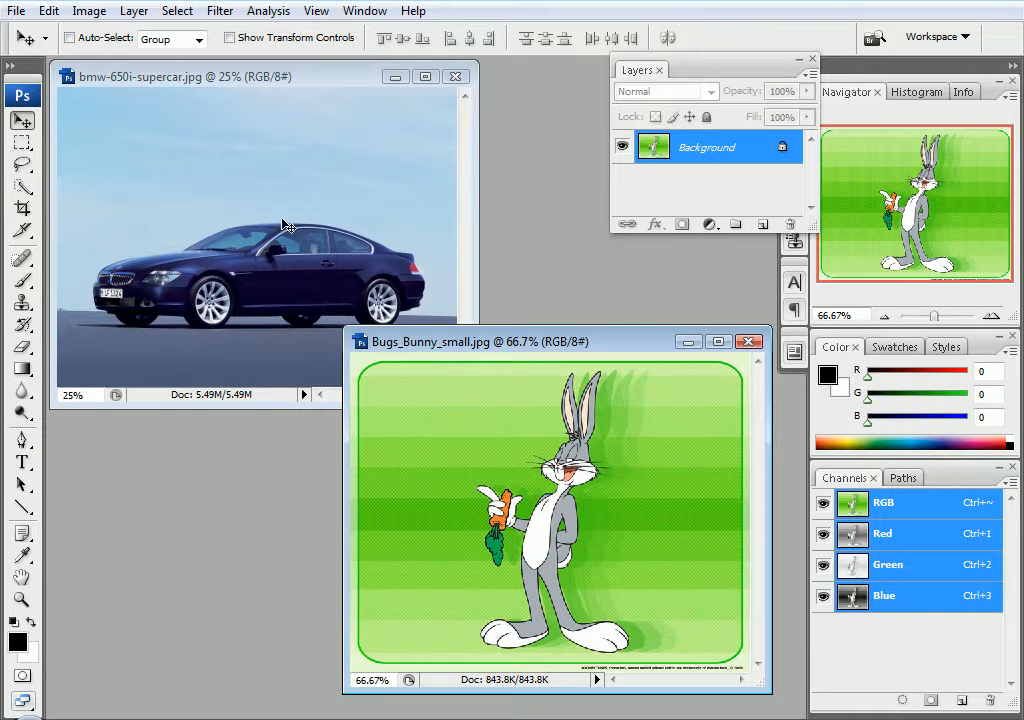
pyautogui.moveTo(254, 228); pyautogui.dragTo(260, 233)
pyautogui.click(747, 341)
pyautogui.click(749, 343)
# - Scale the rabbit layer proportionally to 267.4% with Free Transform and shift it slightly toward the canvas's upper-left corner
pyautogui.moveTo(463, 397); pyautogui.dragTo(690, 655)
pyautogui.moveTo(379, 380); pyautogui.dragTo(276, 291)
pyautogui.hotkey('ctrl', 't')
pyautogui.moveTo(372, 341); pyautogui.dragTo(651, 512)
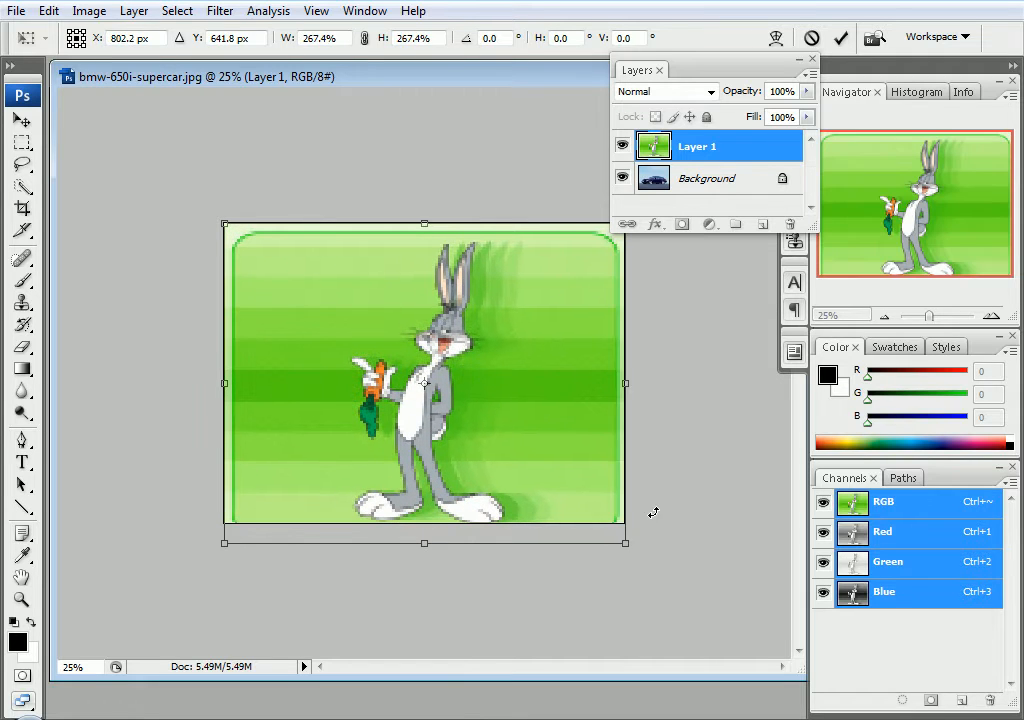
pyautogui.press('Return')
pyautogui.moveTo(548, 390); pyautogui.dragTo(487, 367)
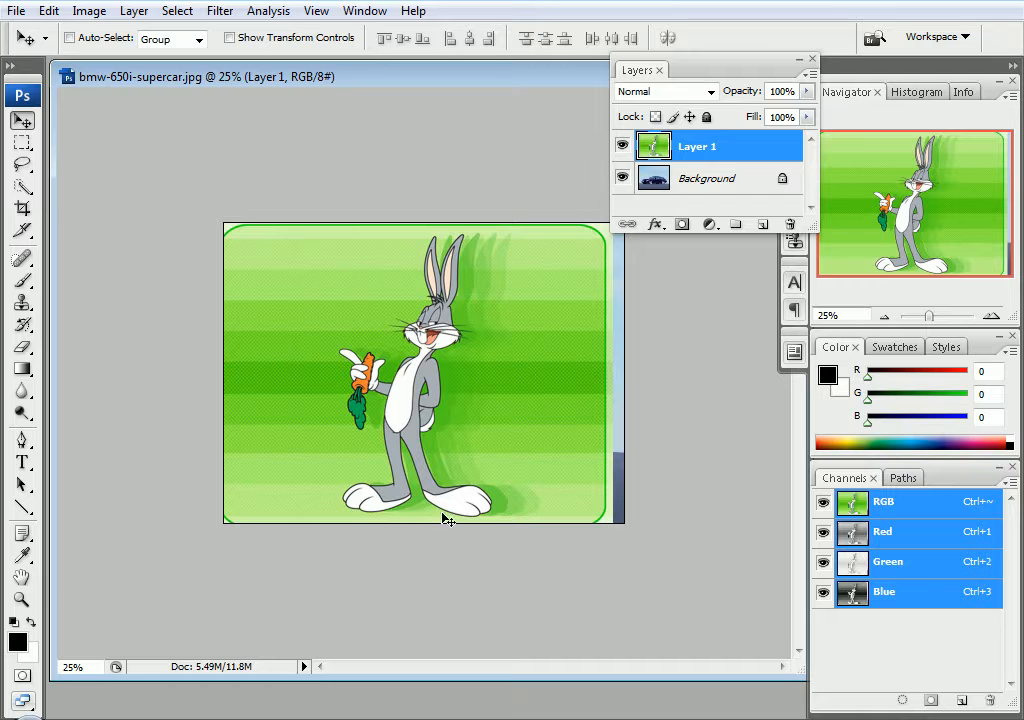
# - Hide and show Layer 1 again, and undo a trial move of it
pyautogui.click(622, 147)
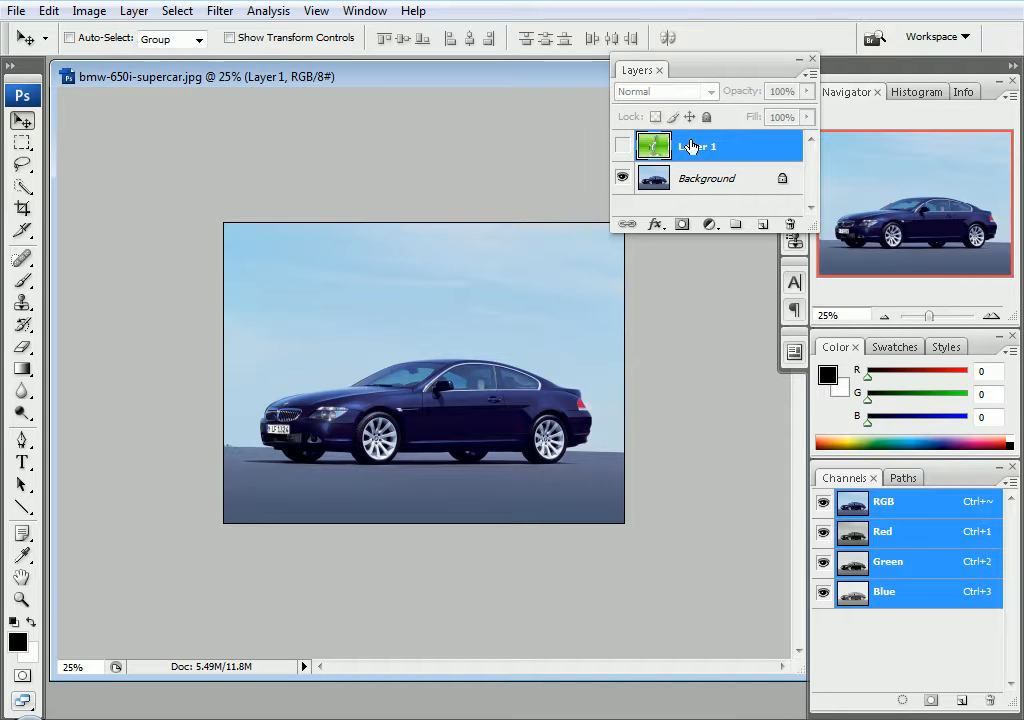
pyautogui.click(622, 147)
pyautogui.moveTo(427, 410); pyautogui.dragTo(462, 415)
pyautogui.hotkey('ctrl', 'z')
# - Try deleting everything on Layer 1 outside a rectangular selection around the rabbit's head and chest
pyautogui.click(22, 142)
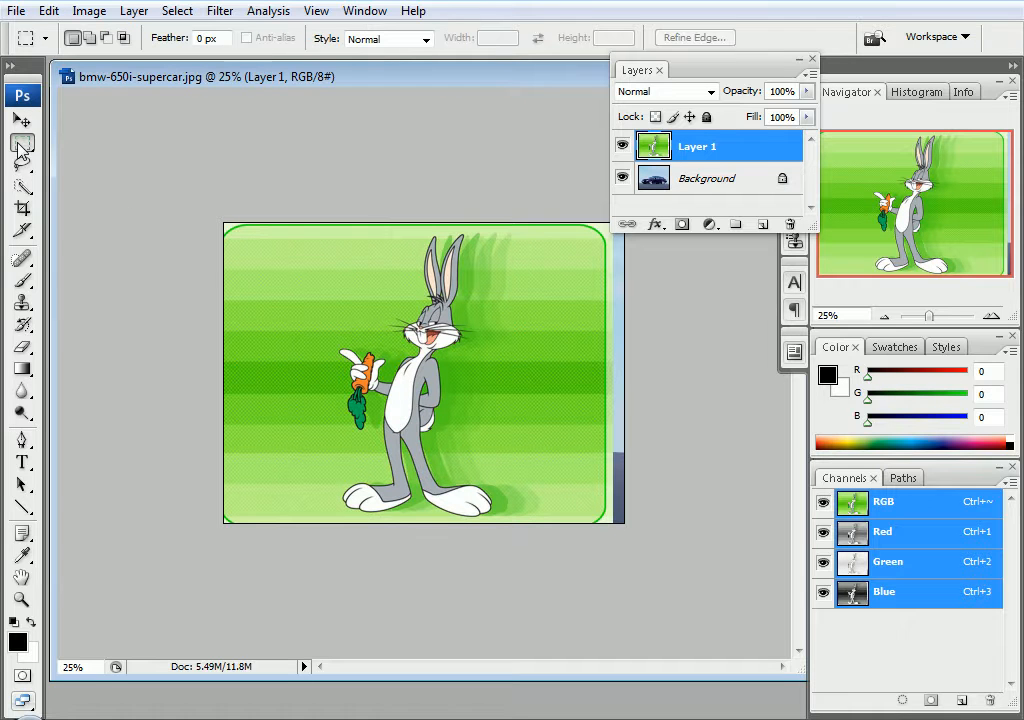
pyautogui.moveTo(431, 364)
pyautogui.mouseDown()
pyautogui.moveTo(421, 364)
pyautogui.moveTo(428, 358)
pyautogui.mouseUp()
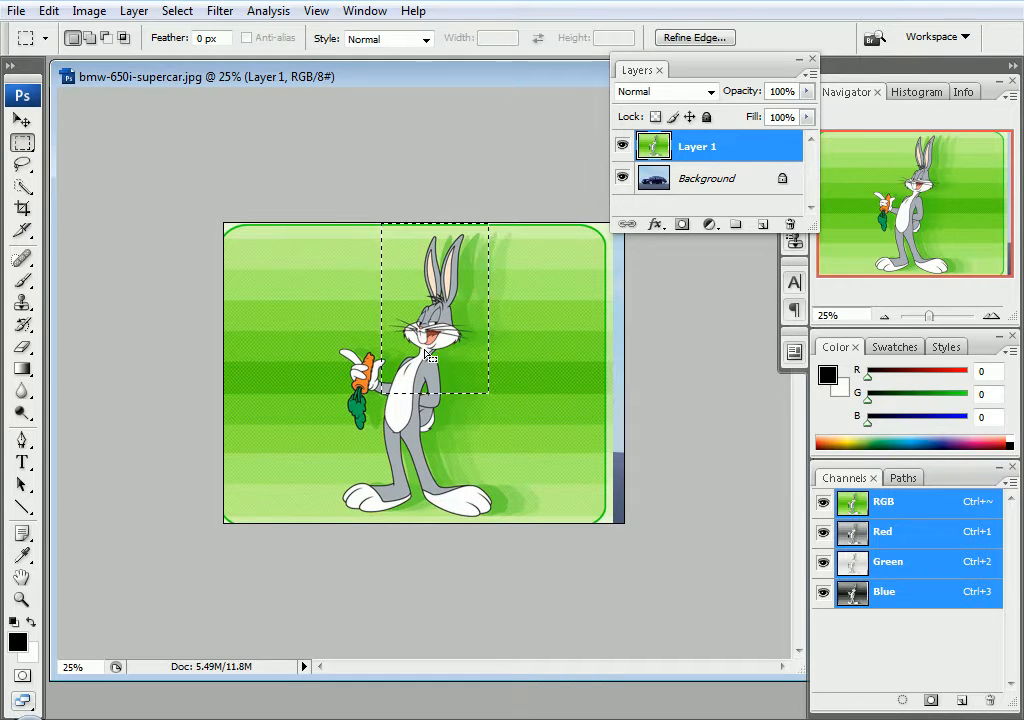
pyautogui.click(181, 14)
pyautogui.click(222, 93)
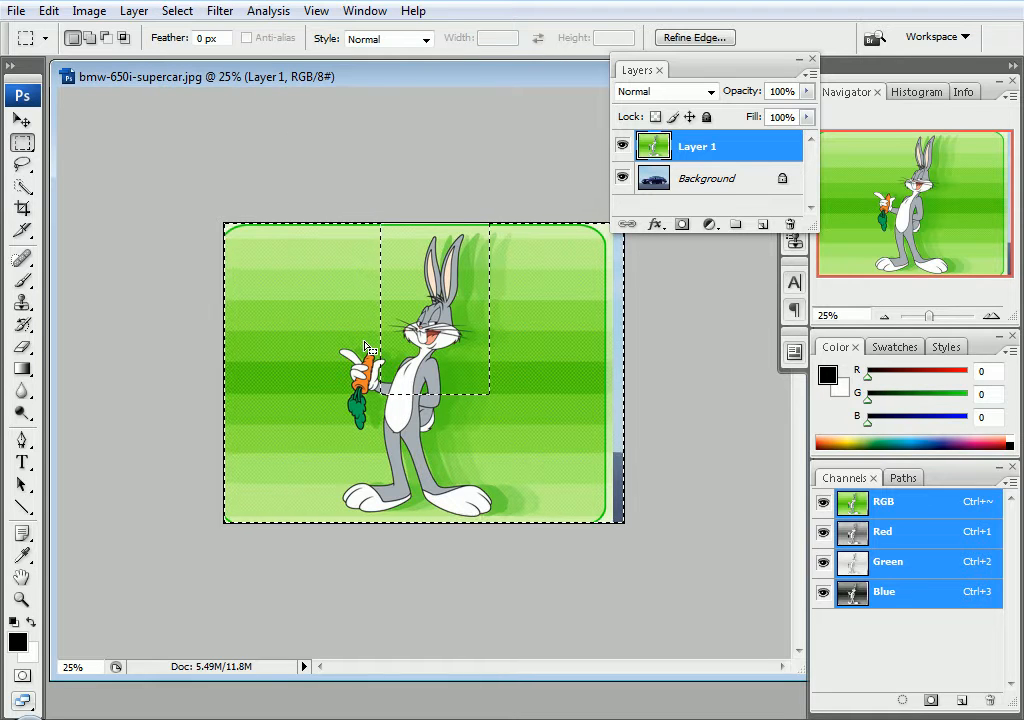
pyautogui.press('Delete')
pyautogui.hotkey('ctrl', 'd')
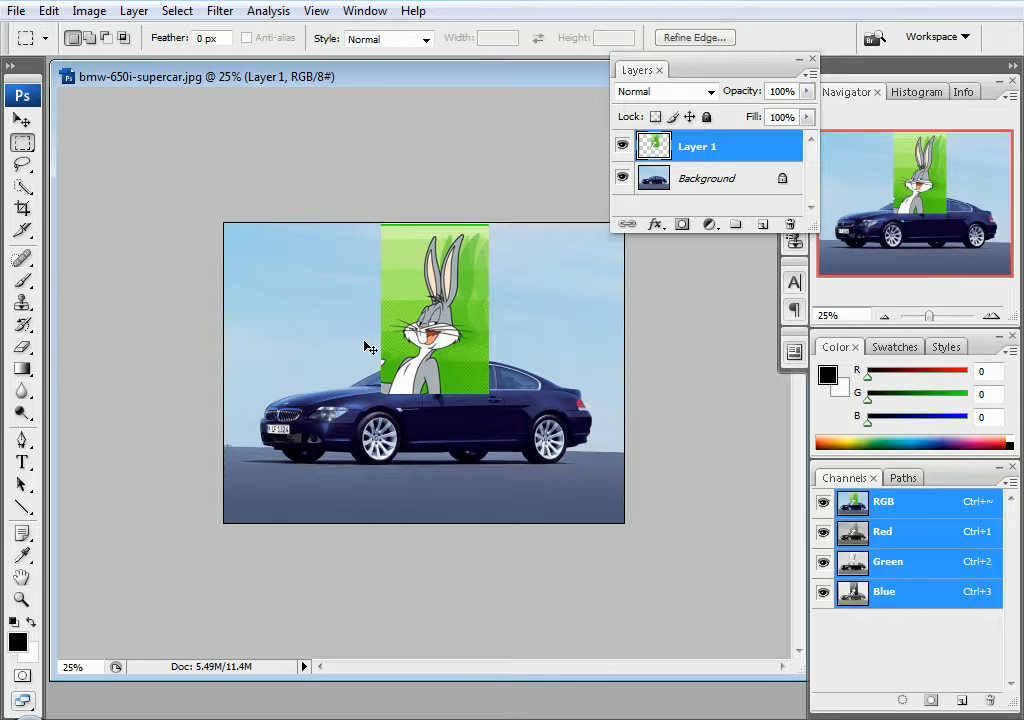
# - Undo the deletion around the rabbit and clear the selection
pyautogui.click(24, 121)
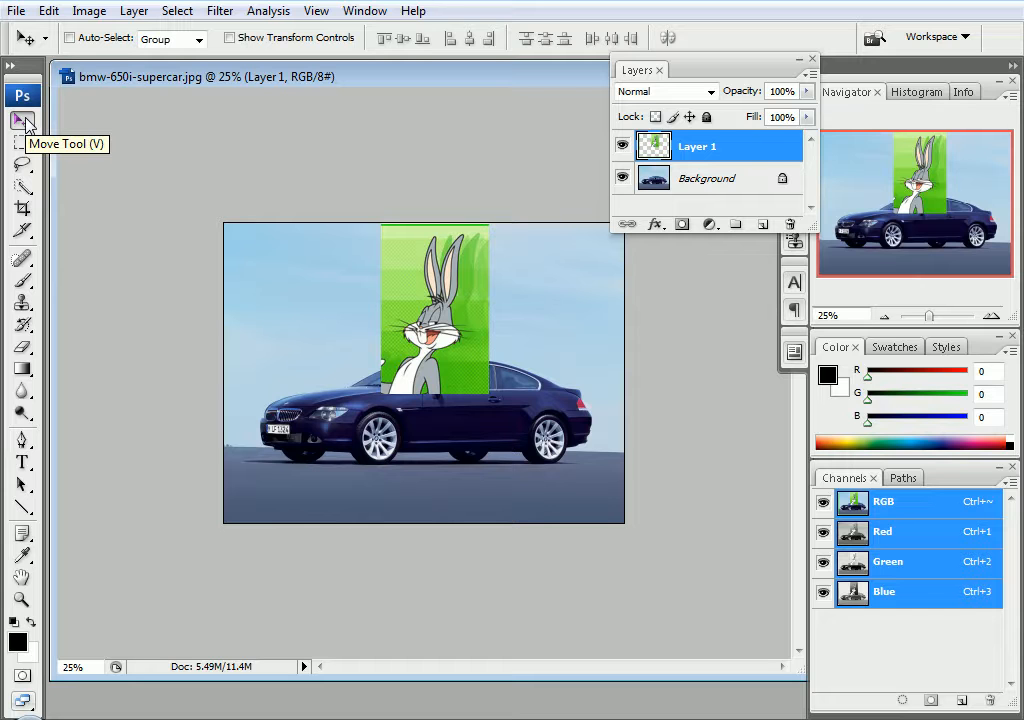
pyautogui.hotkey('ctrl', 'alt', 'z')
pyautogui.hotkey('ctrl', 'alt', 'z')
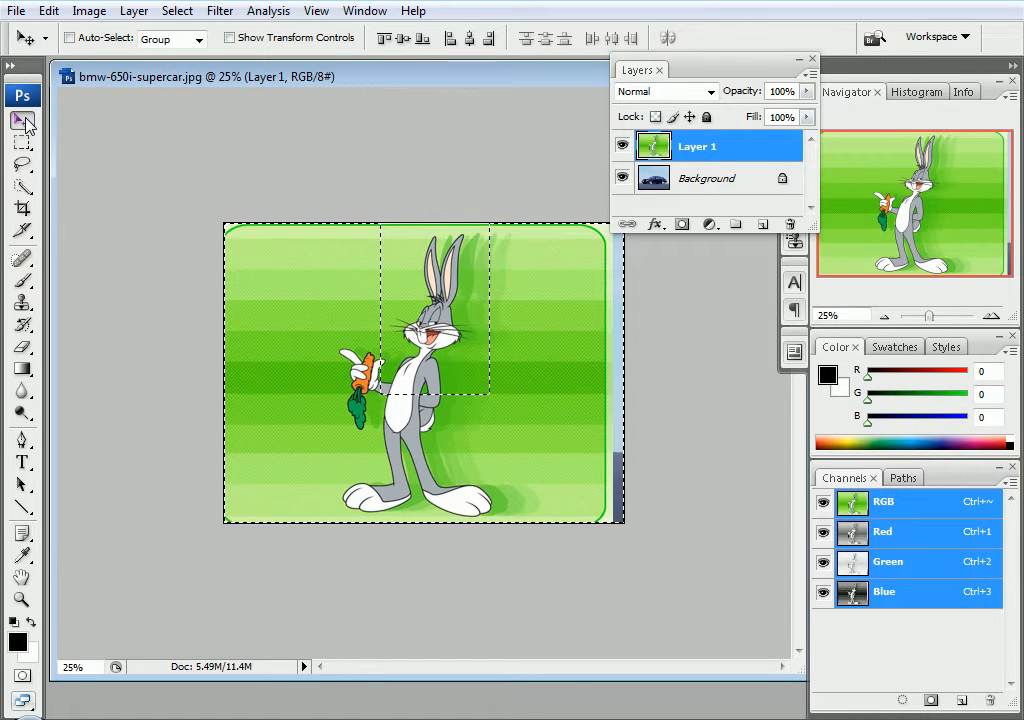
pyautogui.hotkey('ctrl', 'd')
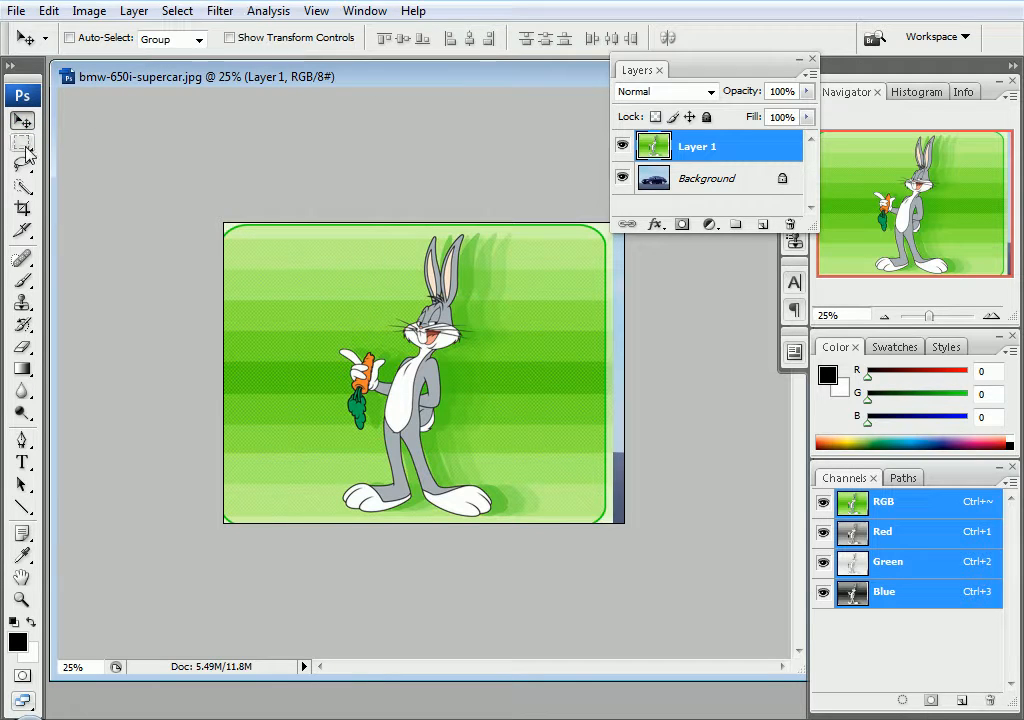
# - Add a layer mask to Layer 1 from a rectangular selection around the rabbit's ears, head and torso
pyautogui.click(23, 144)
pyautogui.moveTo(462, 393)
pyautogui.mouseDown()
pyautogui.moveTo(437, 385)
pyautogui.moveTo(457, 377)
pyautogui.moveTo(439, 383)
pyautogui.moveTo(451, 392)
pyautogui.mouseUp()
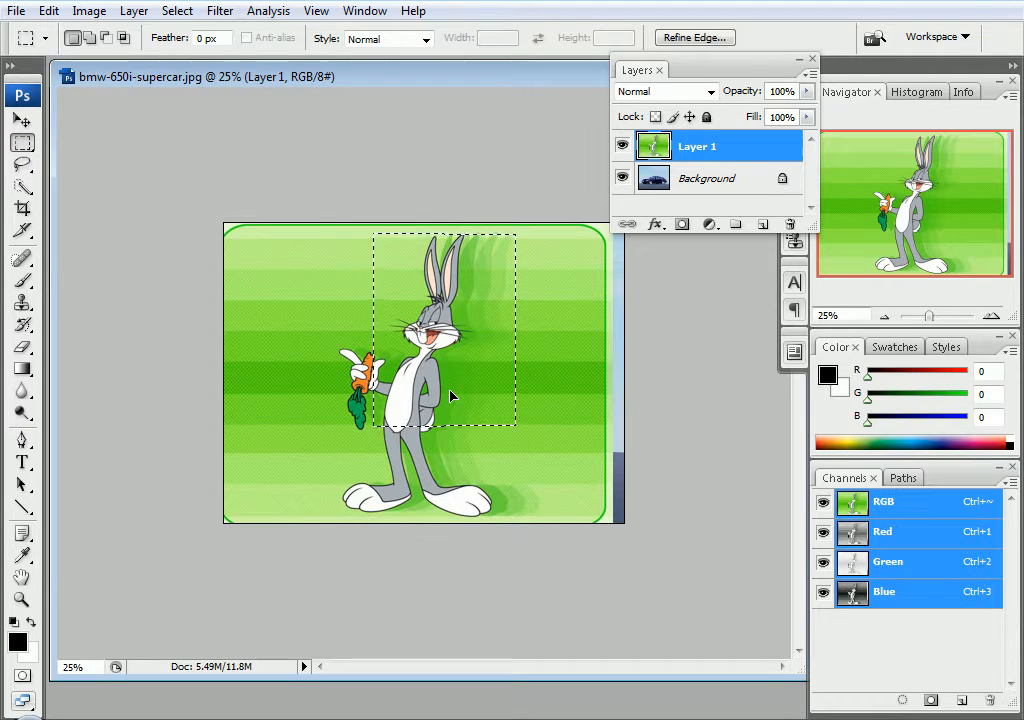
pyautogui.click(684, 226)
# - Try moving the masked rabbit layer to the left and undo the move
pyautogui.press('v')
pyautogui.moveTo(476, 358); pyautogui.dragTo(412, 363)
pyautogui.hotkey('ctrl', 'z')
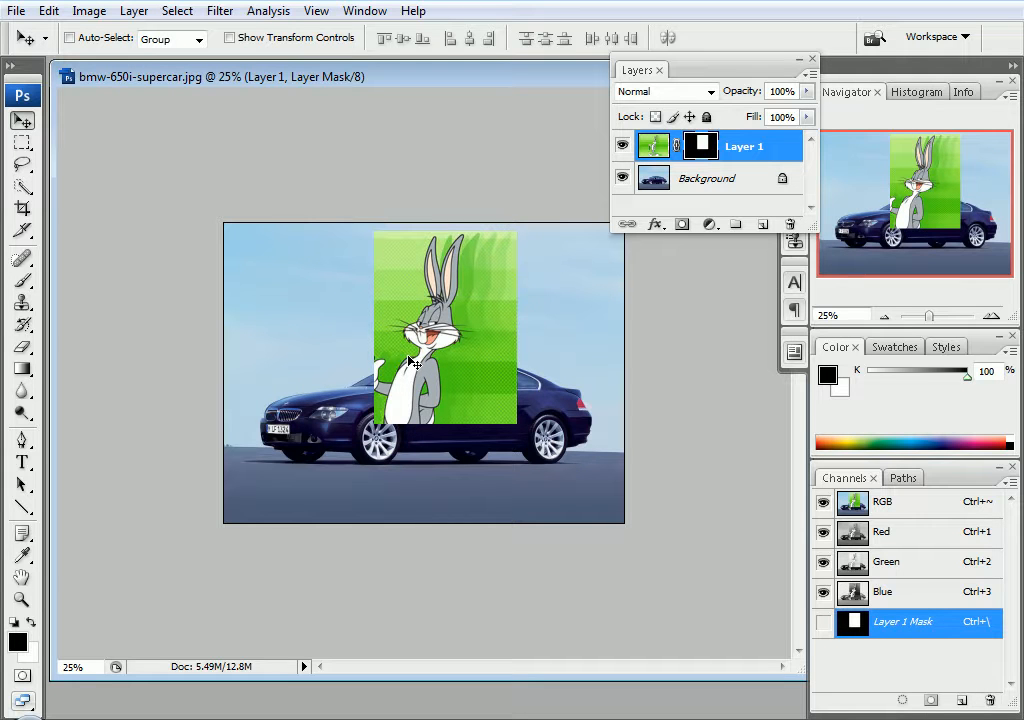
# - Make Layer 1's mask the painting target and choose the hard round 19 px brush
pyautogui.click(653, 150)
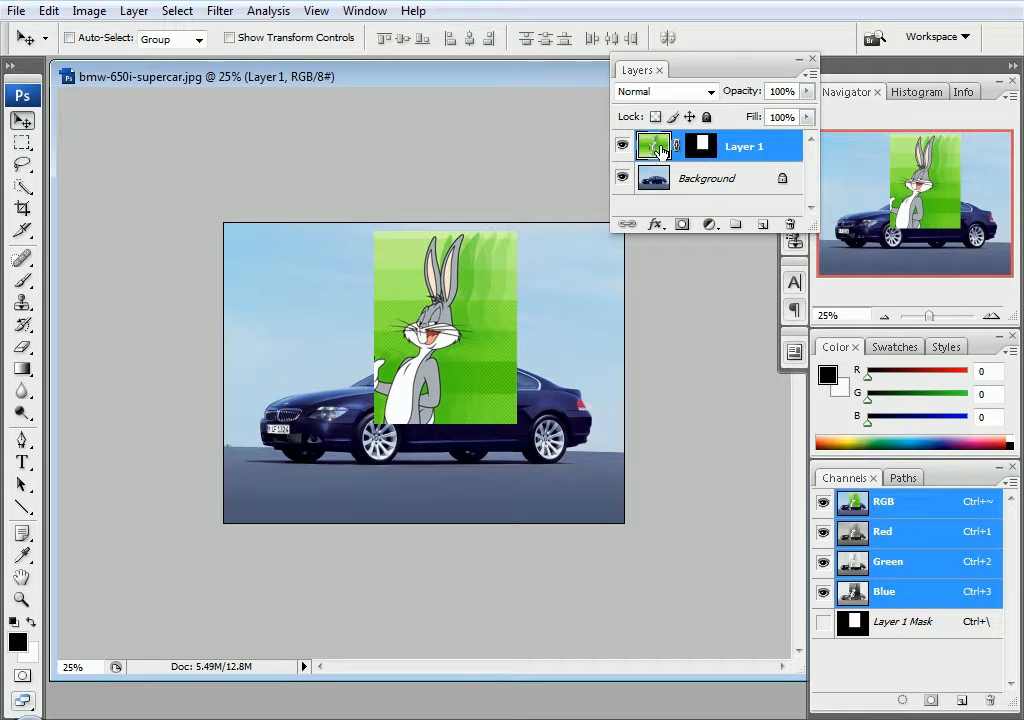
pyautogui.click(698, 155)
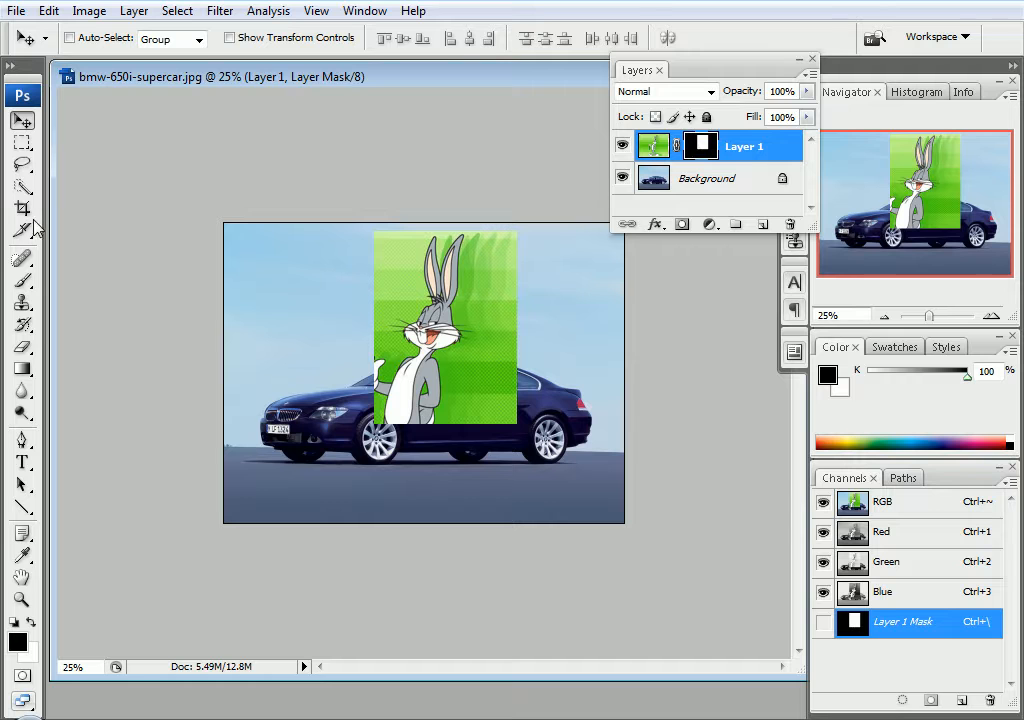
pyautogui.press('b')
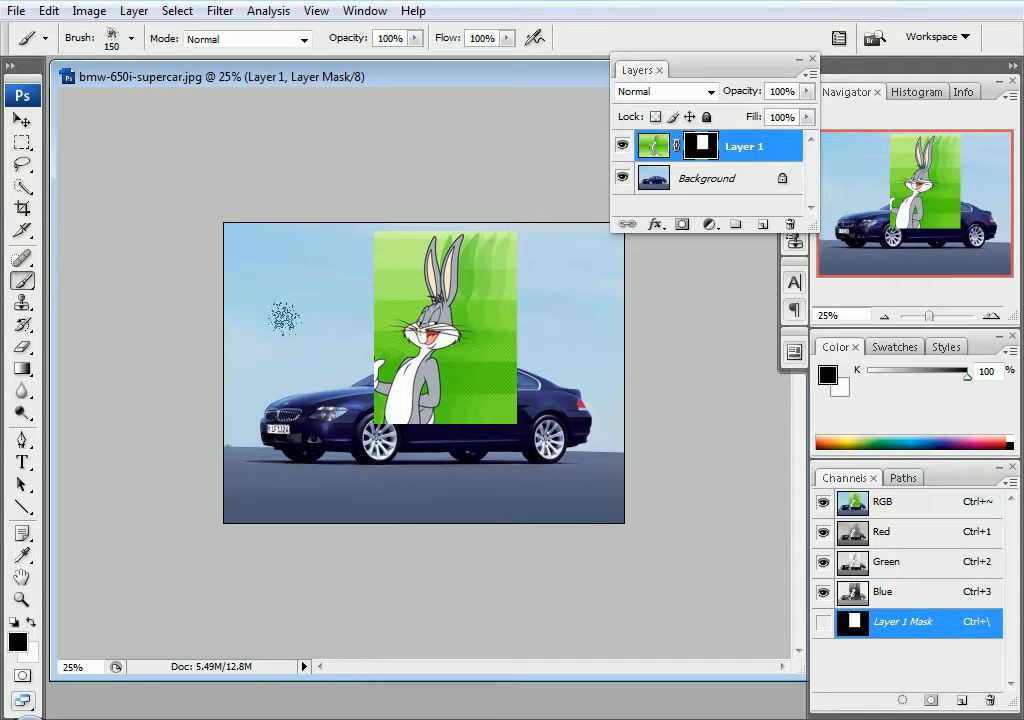
pyautogui.rightClick(278, 310)
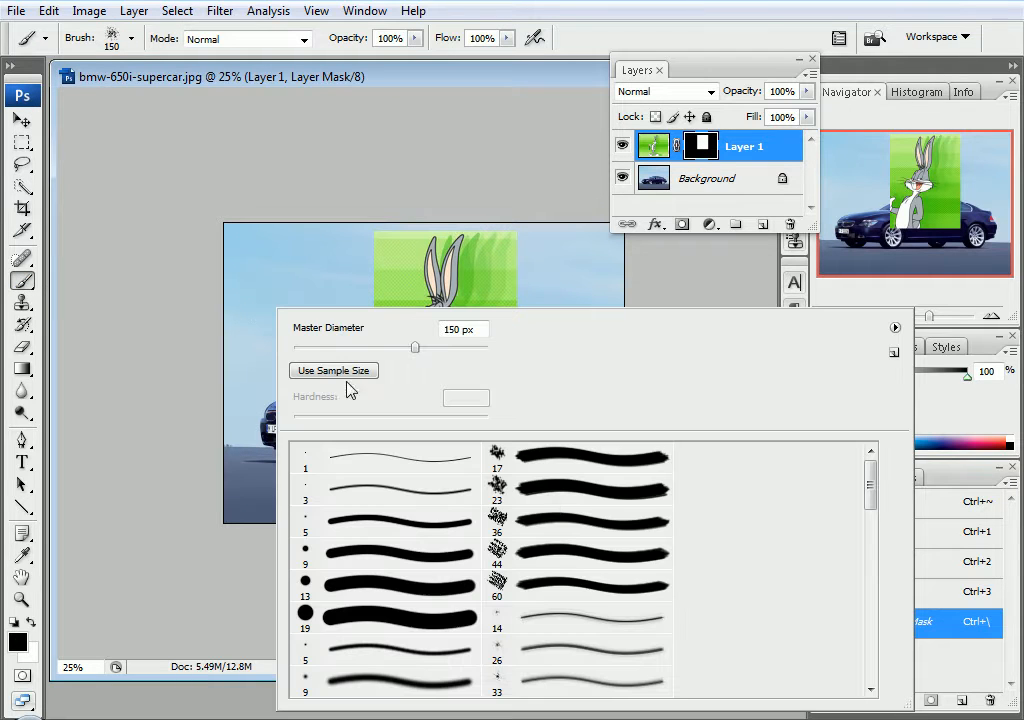
pyautogui.click(401, 606)
pyautogui.click(480, 83)
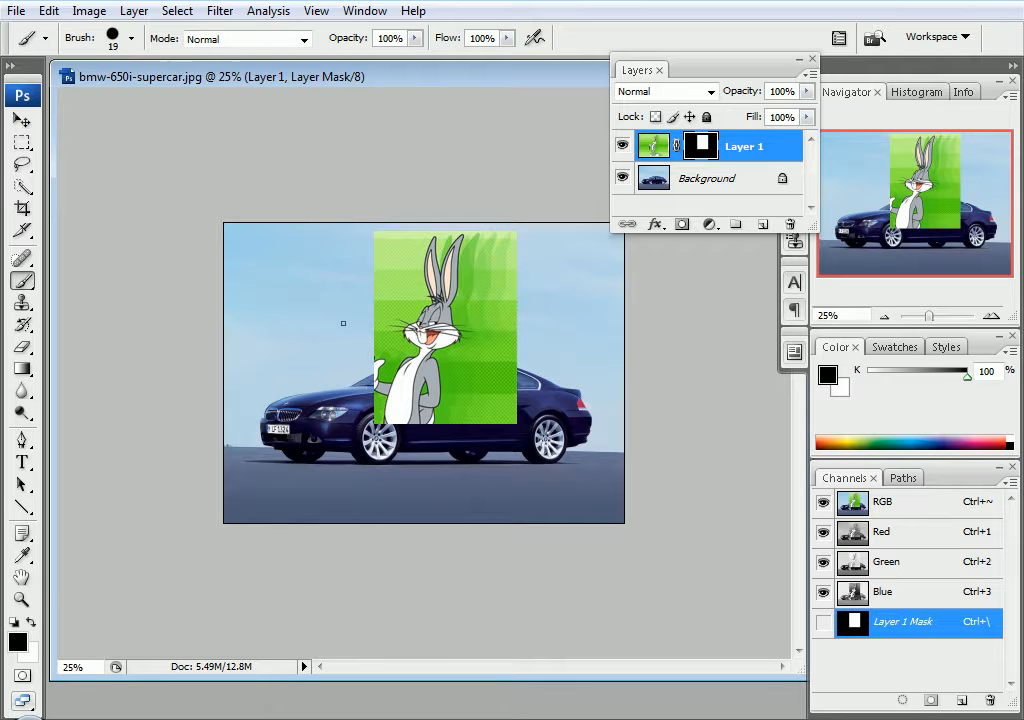
# - Enlarge the brush to 200 px and paint black on the mask to hide the green area left of the rabbit's head
pyautogui.press(']')
pyautogui.press(']')
pyautogui.press(']')
pyautogui.press(']')
pyautogui.press(']')
pyautogui.press(']')
pyautogui.press(']')
pyautogui.press(']')
pyautogui.press(']')
pyautogui.moveTo(343, 320)
pyautogui.mouseDown()
pyautogui.moveTo(368, 298)
pyautogui.moveTo(361, 324)
pyautogui.moveTo(366, 287)
pyautogui.moveTo(373, 314)
pyautogui.moveTo(410, 283)
pyautogui.mouseUp()
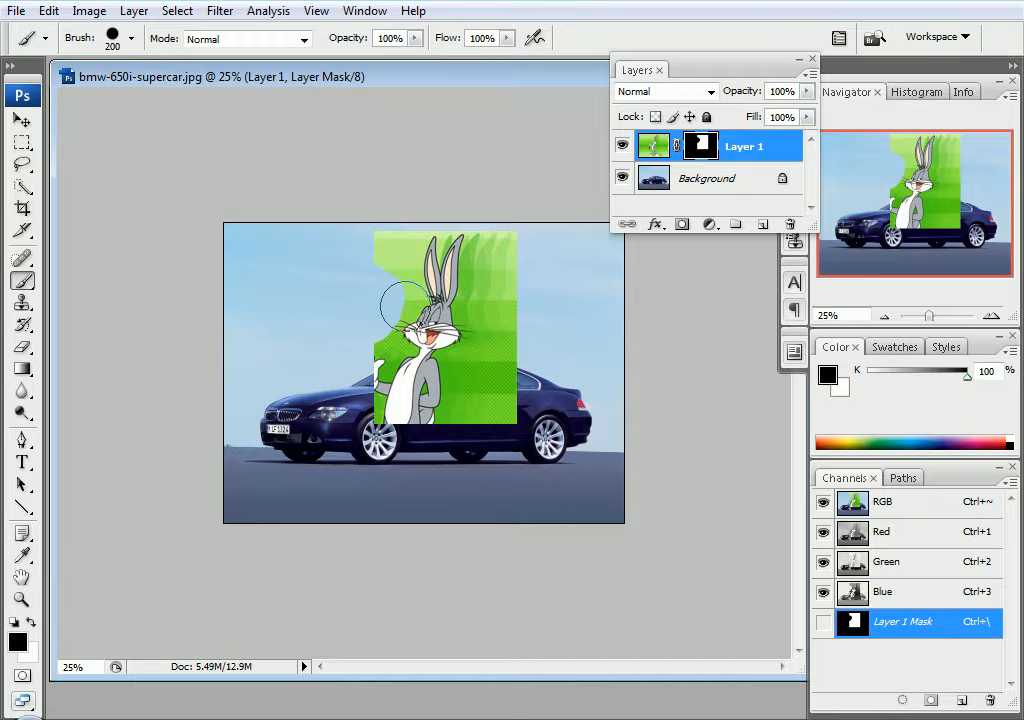
# - Paint white on the mask to reveal the carrot and lower body, and black to trim the green edges around the rabbit
pyautogui.click(31, 622)
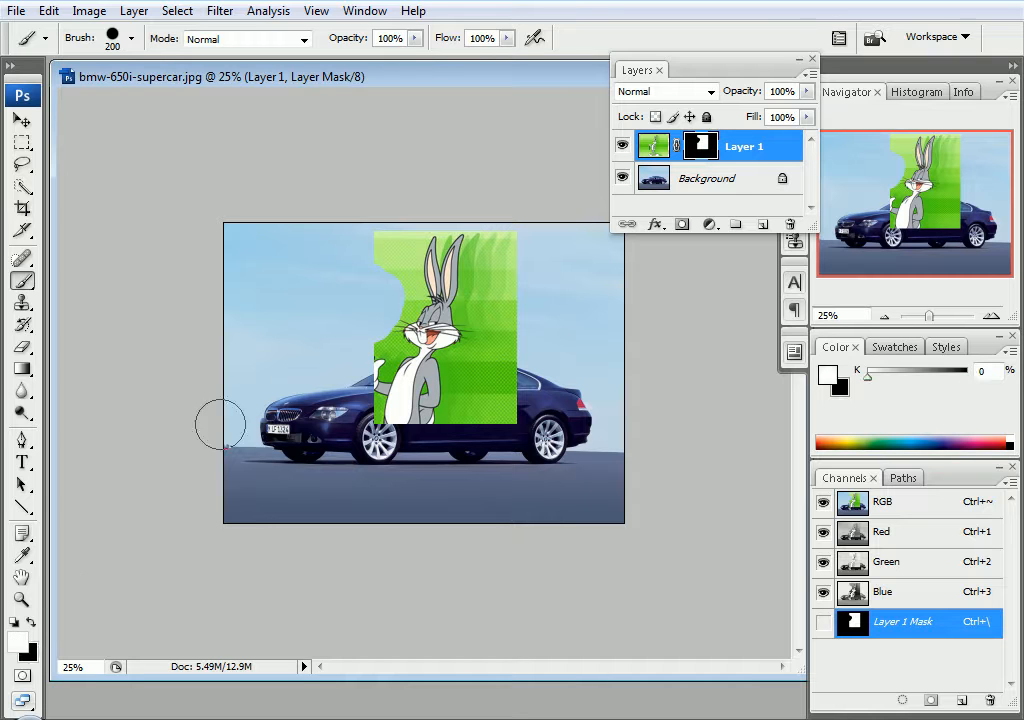
pyautogui.moveTo(384, 293)
pyautogui.mouseDown()
pyautogui.moveTo(376, 348)
pyautogui.moveTo(368, 322)
pyautogui.moveTo(352, 405)
pyautogui.moveTo(372, 425)
pyautogui.moveTo(397, 420)
pyautogui.moveTo(442, 435)
pyautogui.moveTo(490, 372)
pyautogui.mouseUp()
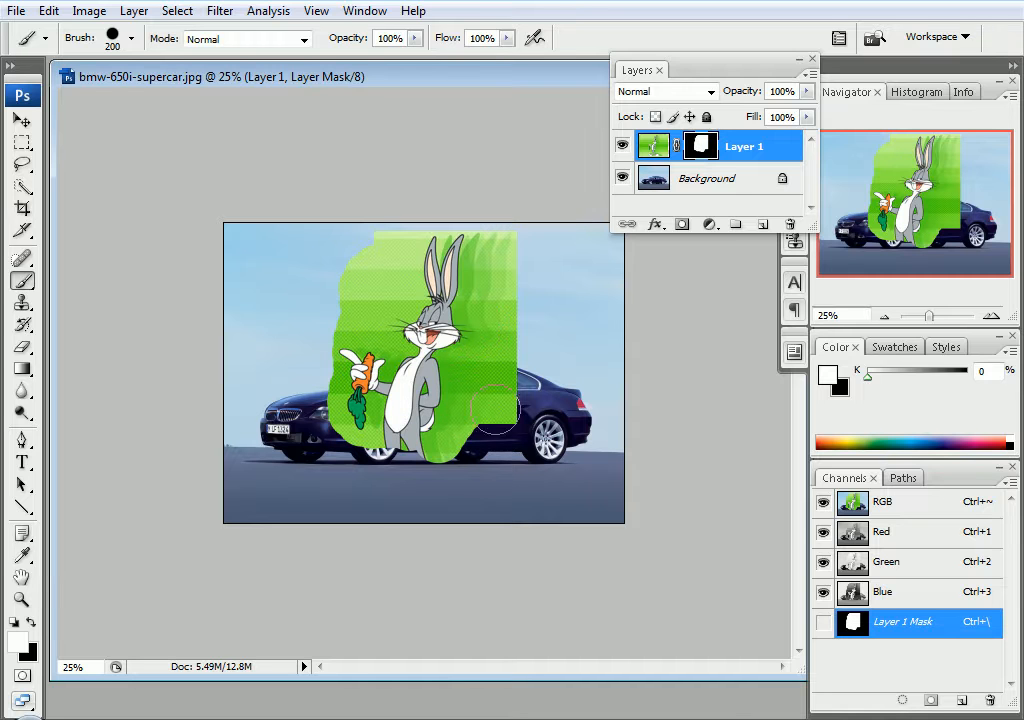
pyautogui.press('x')
pyautogui.moveTo(495, 415); pyautogui.dragTo(512, 216)
pyautogui.moveTo(389, 222)
pyautogui.mouseDown()
pyautogui.moveTo(354, 293)
pyautogui.moveTo(336, 366)
pyautogui.moveTo(345, 470)
pyautogui.moveTo(325, 368)
pyautogui.moveTo(343, 278)
pyautogui.moveTo(380, 250)
pyautogui.moveTo(320, 304)
pyautogui.moveTo(334, 496)
pyautogui.moveTo(362, 492)
pyautogui.mouseUp()
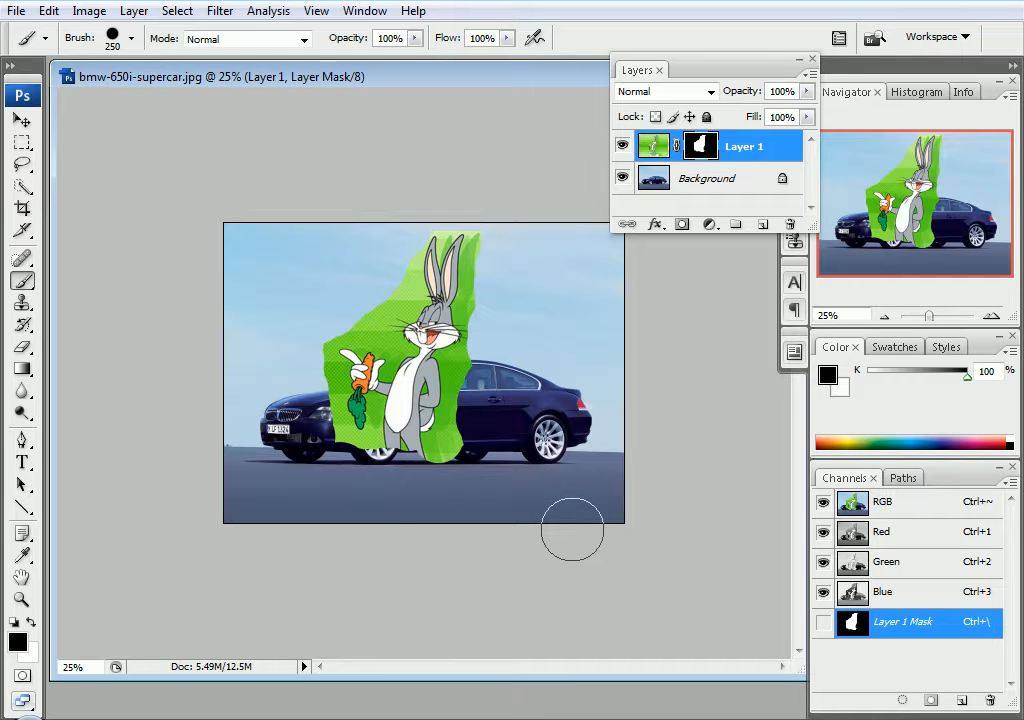
# - Display the mask alone, paint black beside the head and white beside the torso, and return to the normal image view
pyautogui.keyDown('alt'); pyautogui.click(706, 155); pyautogui.keyUp('alt')
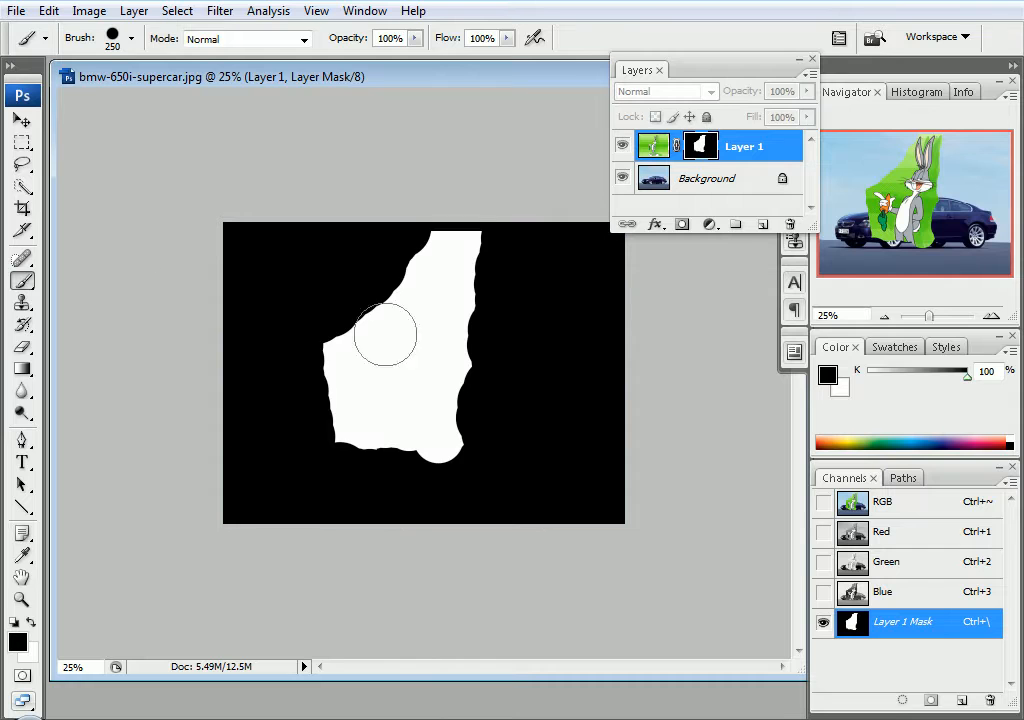
pyautogui.moveTo(408, 299)
pyautogui.mouseDown()
pyautogui.moveTo(400, 331)
pyautogui.moveTo(389, 297)
pyautogui.moveTo(384, 315)
pyautogui.moveTo(395, 322)
pyautogui.mouseUp()
pyautogui.moveTo(474, 402)
pyautogui.mouseDown()
pyautogui.moveTo(489, 391)
pyautogui.moveTo(457, 389)
pyautogui.mouseUp()
pyautogui.keyDown('alt'); pyautogui.click(418, 382); pyautogui.keyUp('alt')
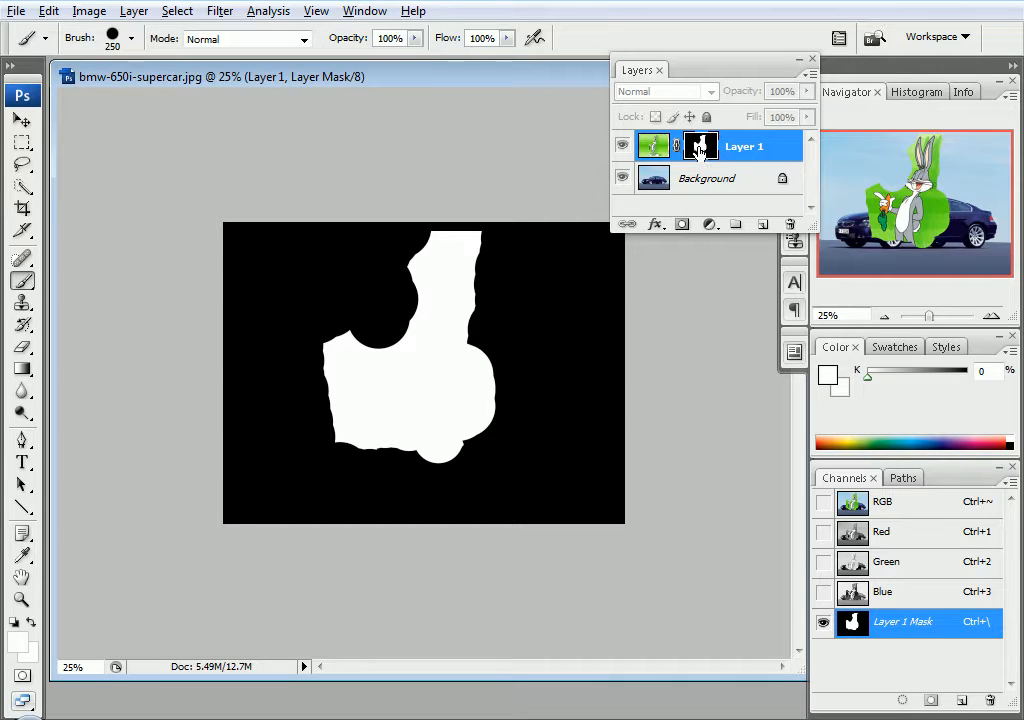
pyautogui.keyDown('alt'); pyautogui.click(698, 148); pyautogui.keyUp('alt')
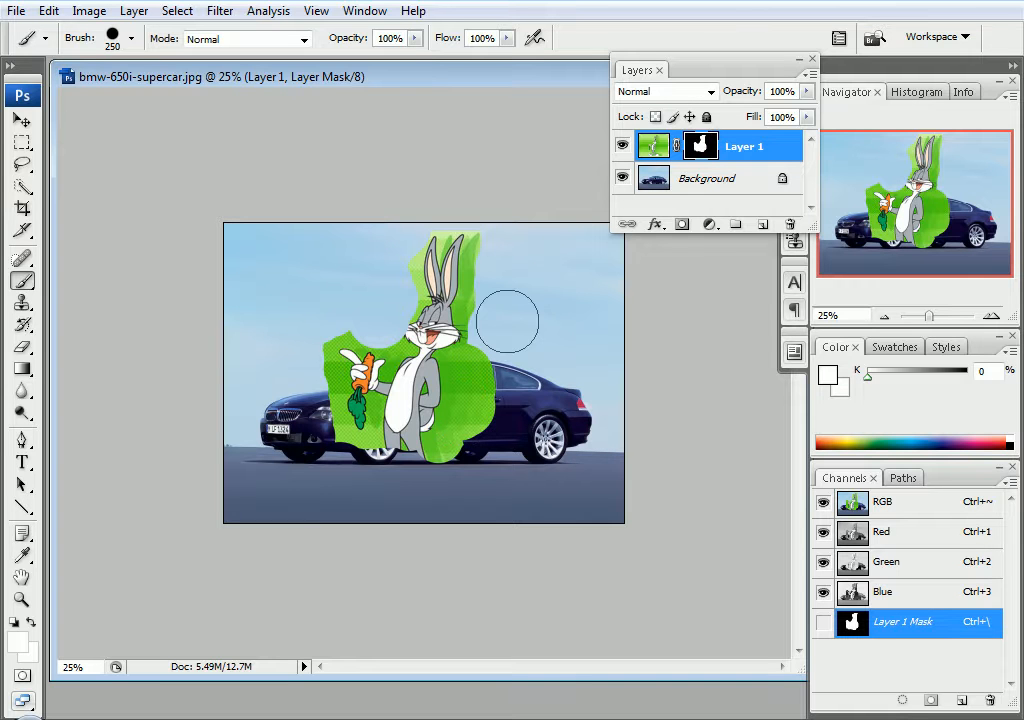
# - Hide the Background layer to isolate the masked rabbit
pyautogui.hotkey('ctrl', '+')
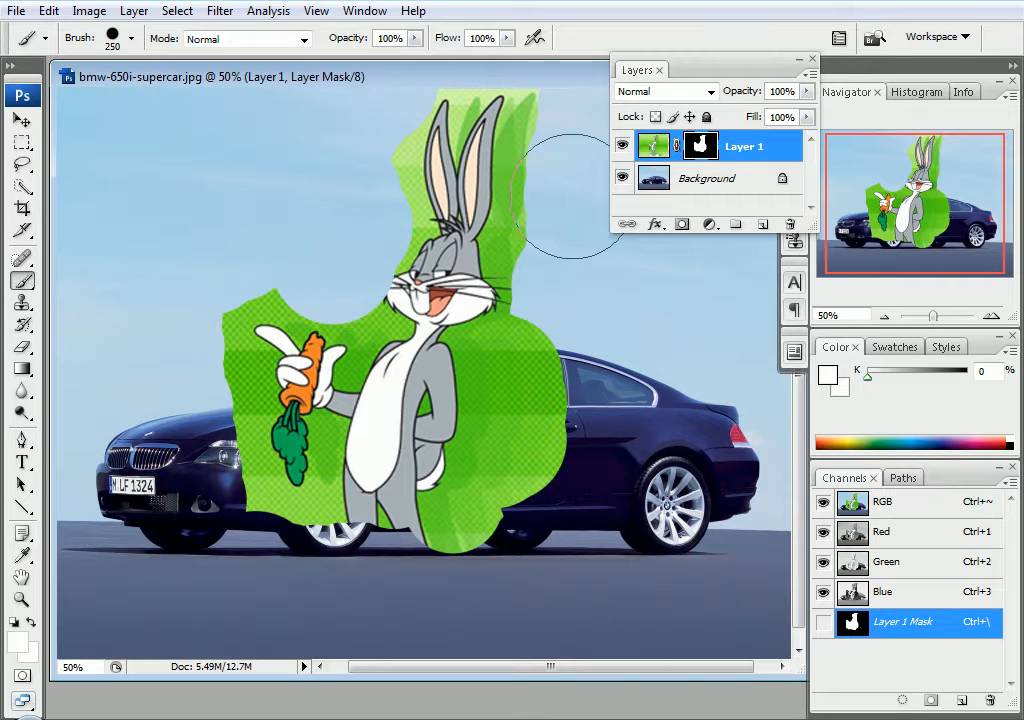
pyautogui.click(622, 178)
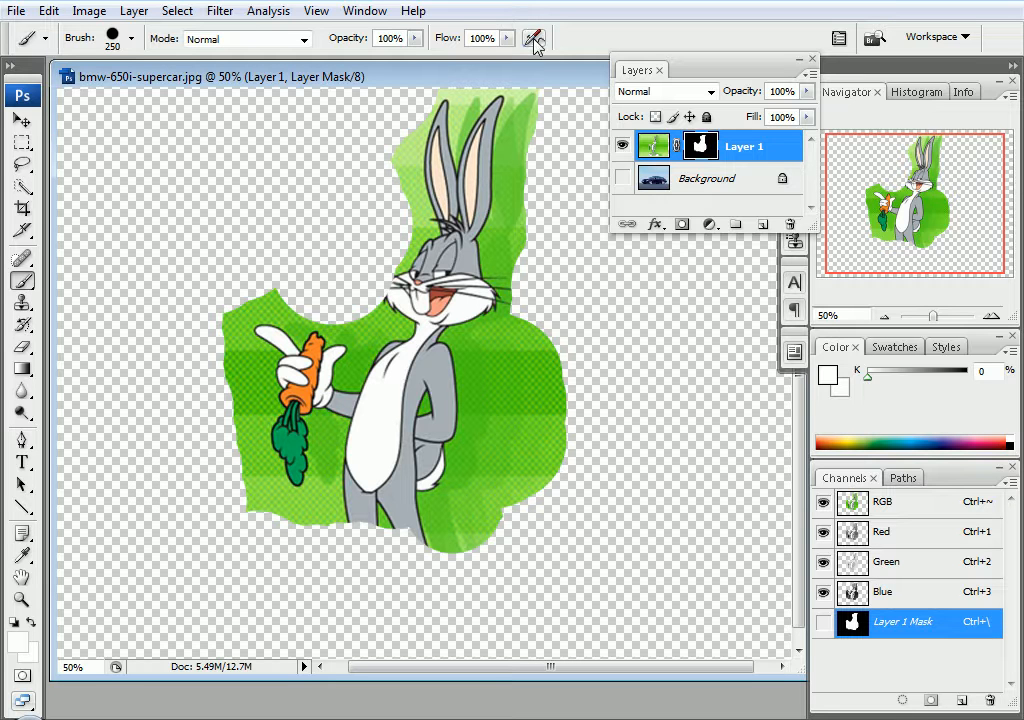
# - Soften the edges of Layer 1's mask with a Gaussian Blur, leaving the rabbit image itself sharp
pyautogui.click(650, 147)
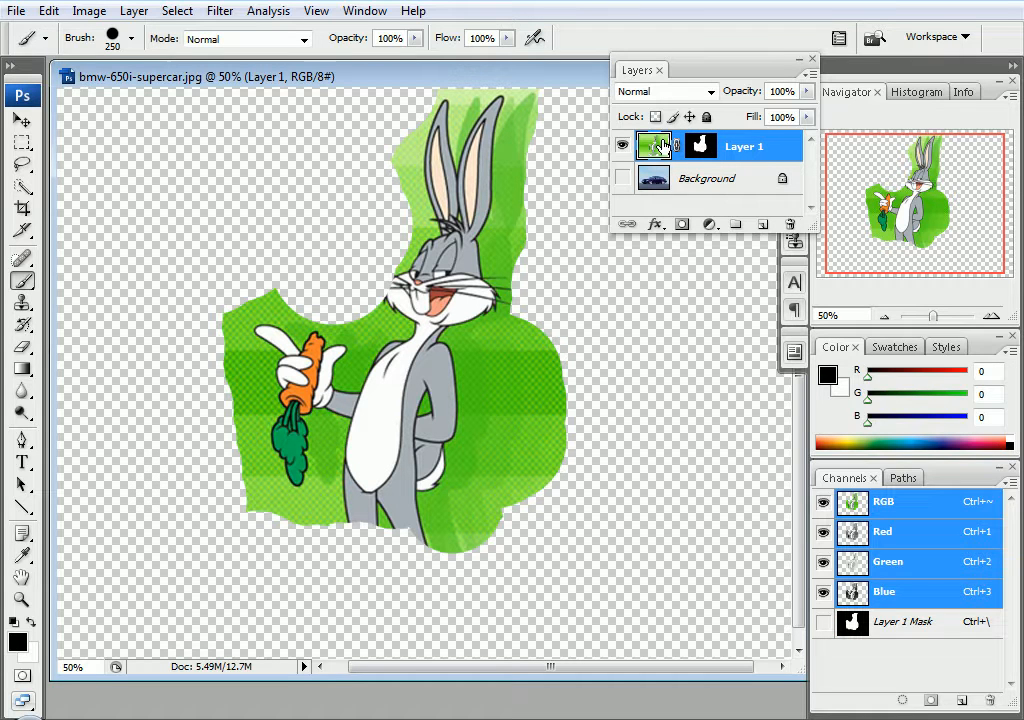
pyautogui.click(700, 147)
pyautogui.click(220, 10)
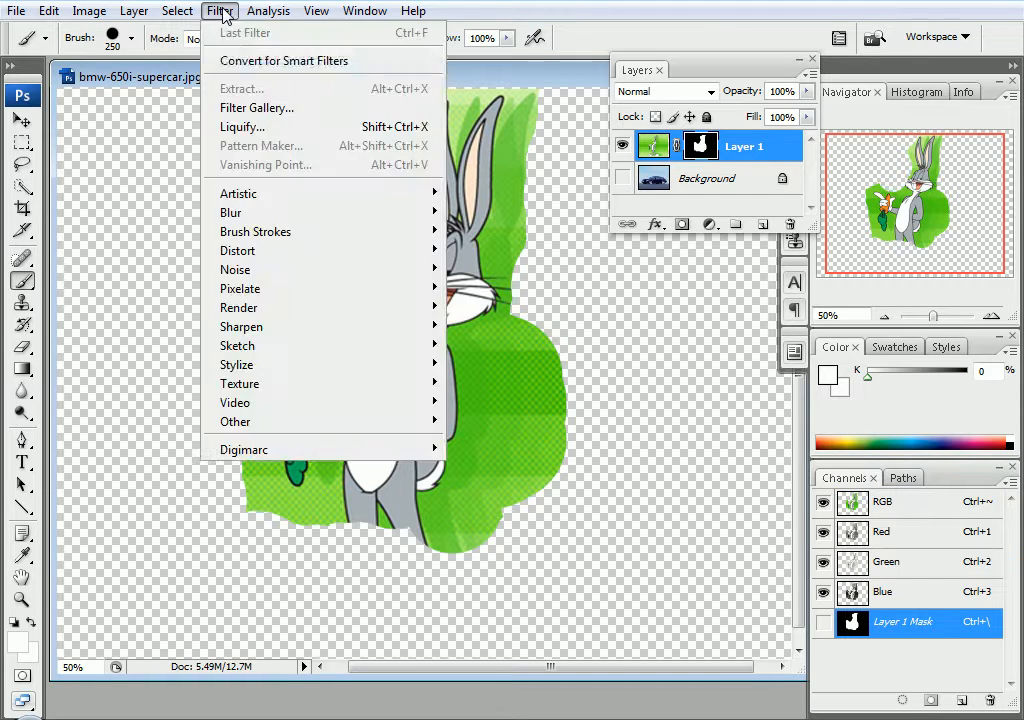
pyautogui.moveTo(274, 213)
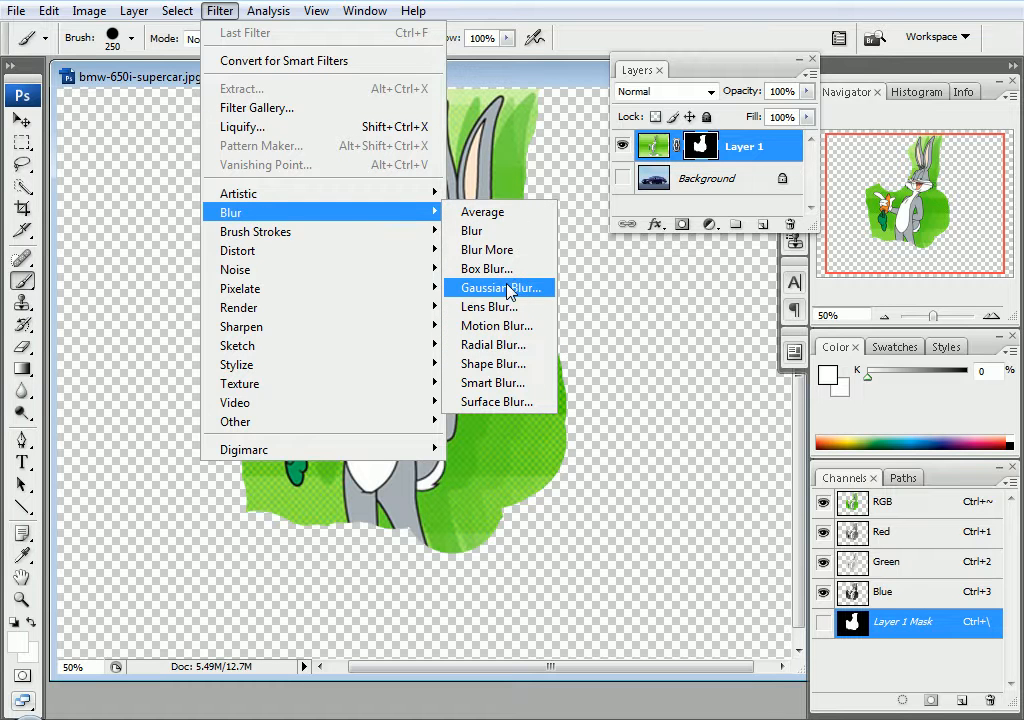
pyautogui.click(500, 288)
pyautogui.moveTo(856, 504); pyautogui.dragTo(875, 504)
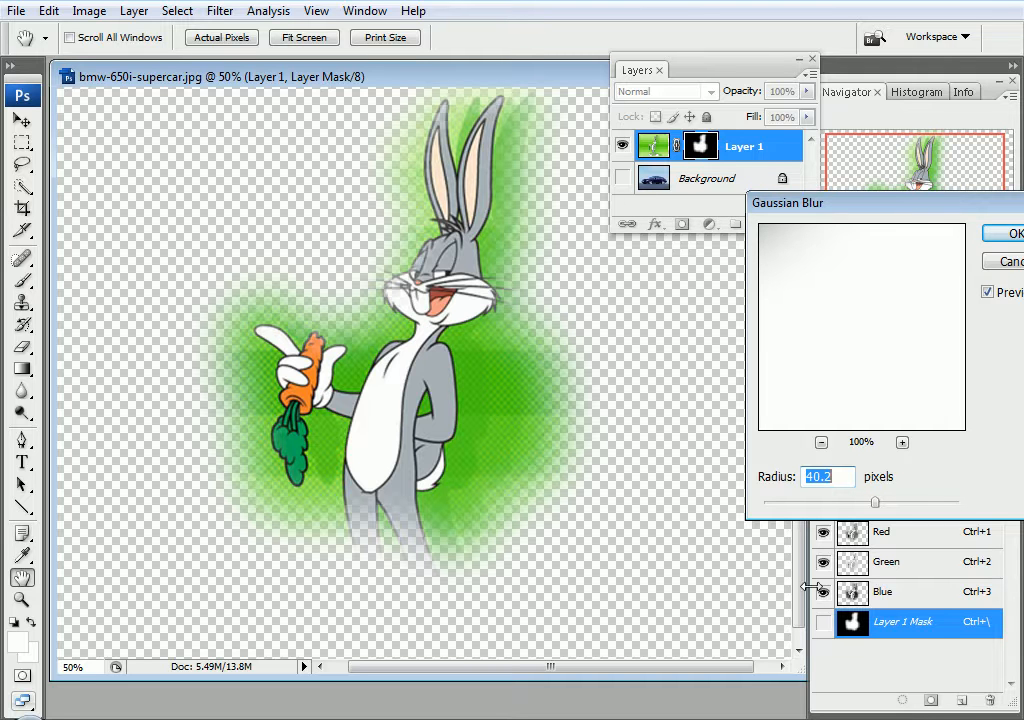
pyautogui.moveTo(877, 512); pyautogui.dragTo(835, 508)
pyautogui.click(1008, 233)
pyautogui.press('b')
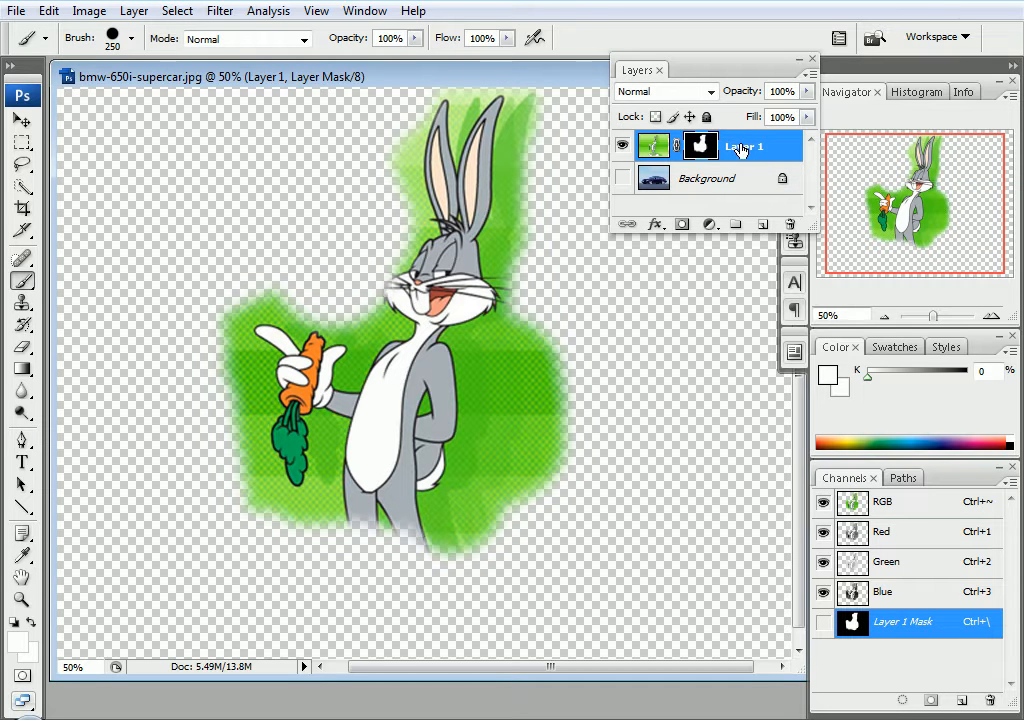
pyautogui.keyDown('alt'); pyautogui.click(700, 147); pyautogui.keyUp('alt')
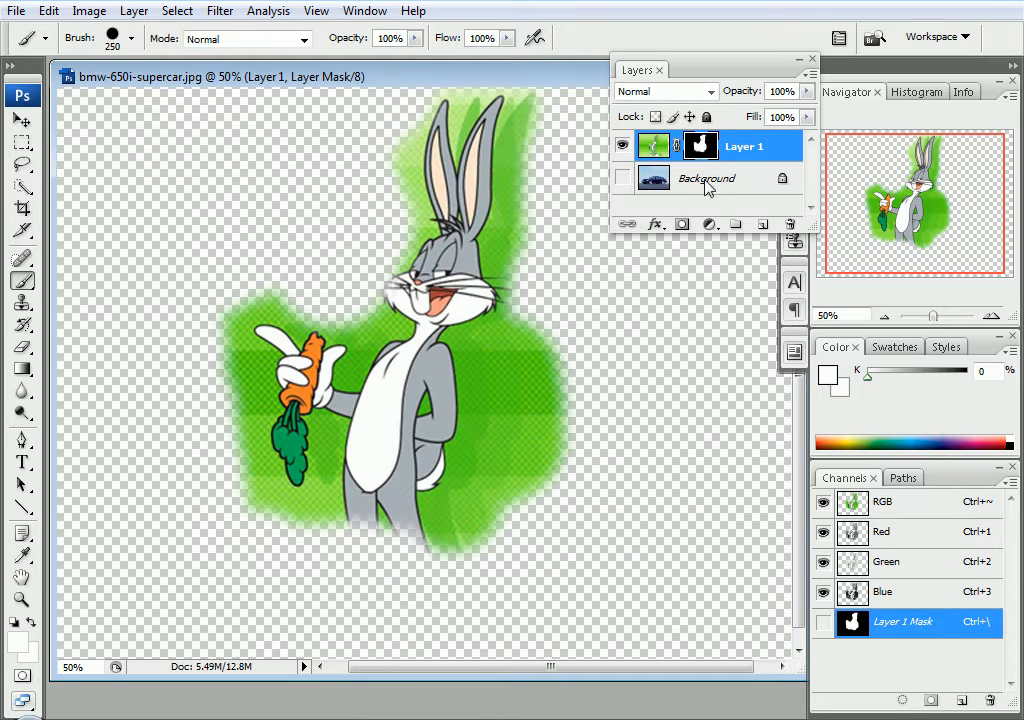
pyautogui.keyDown('alt'); pyautogui.click(700, 147); pyautogui.keyUp('alt')
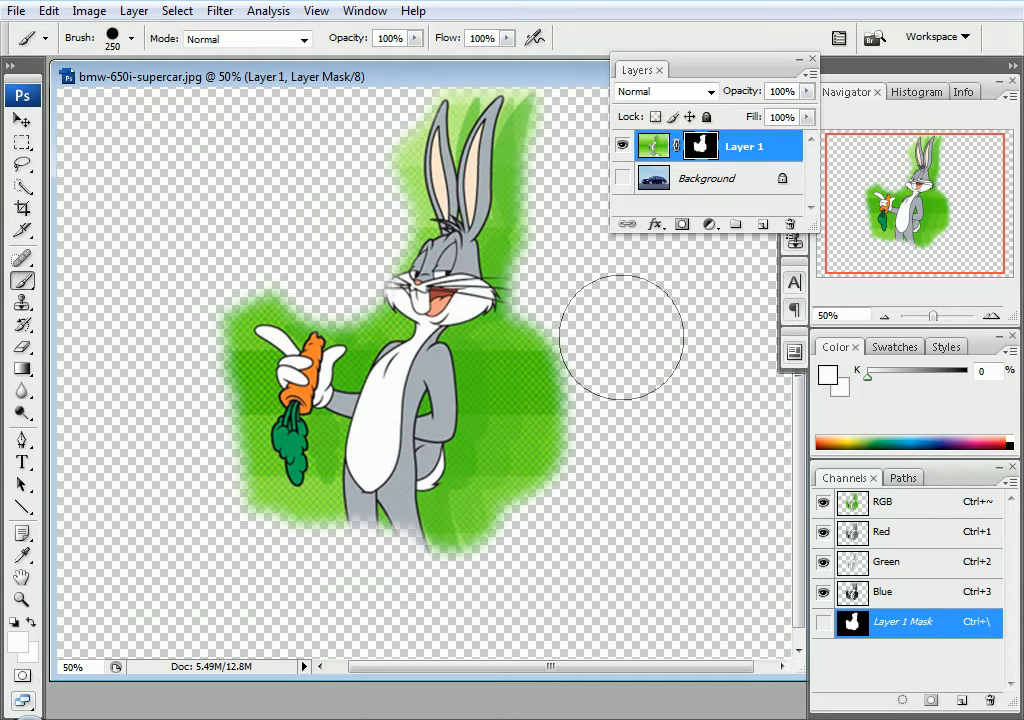
# - Shift the rabbit image independently of its mask, relink the two, and move them together down the canvas
pyautogui.click(22, 119)
pyautogui.click(654, 146)
pyautogui.moveTo(352, 358); pyautogui.dragTo(482, 353)
pyautogui.click(698, 148)
pyautogui.click(677, 148)
pyautogui.moveTo(423, 273); pyautogui.dragTo(413, 383)
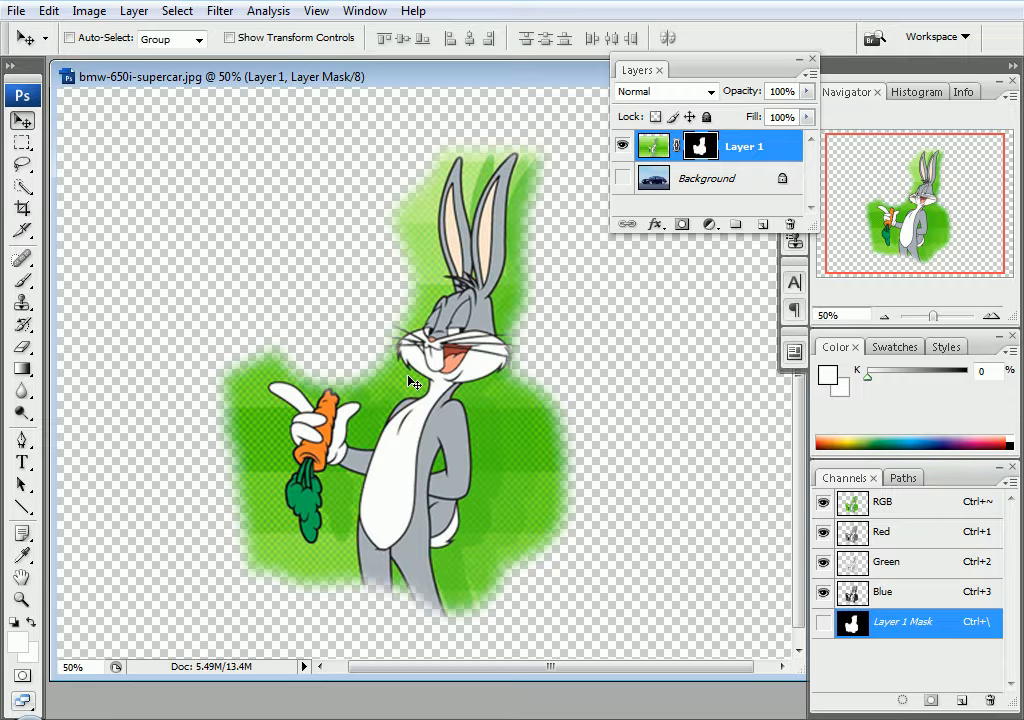
# - Switch to After Effects and import Bear.wmv from the Sample Videos folder inside Public Videos
pyautogui.hotkey('alt', 'Tab')
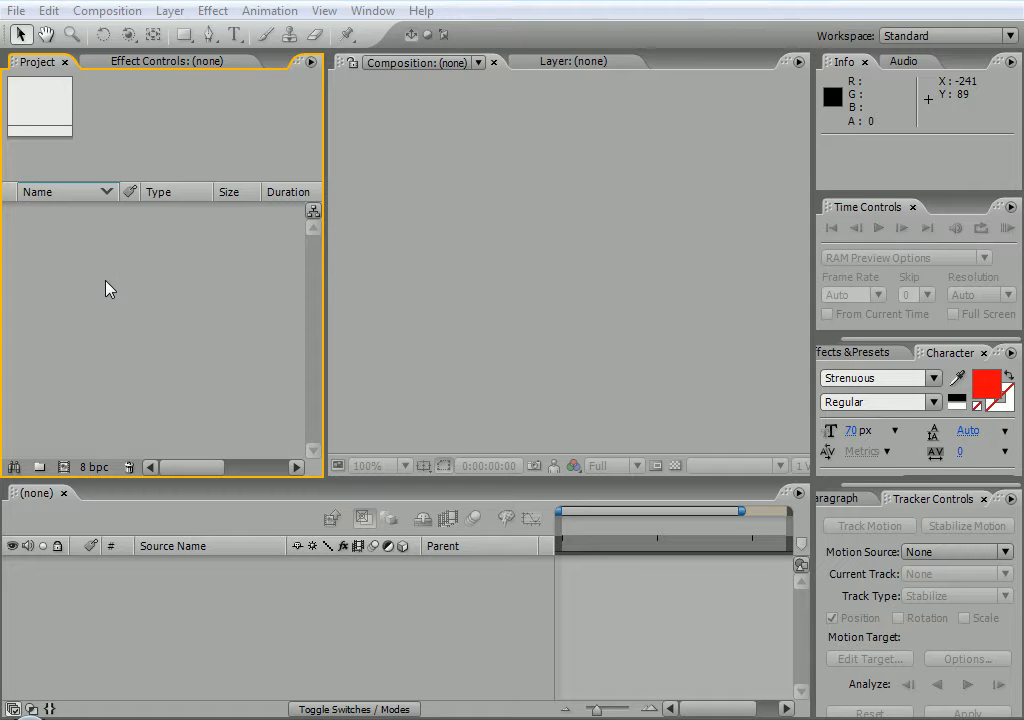
pyautogui.doubleClick(84, 240)
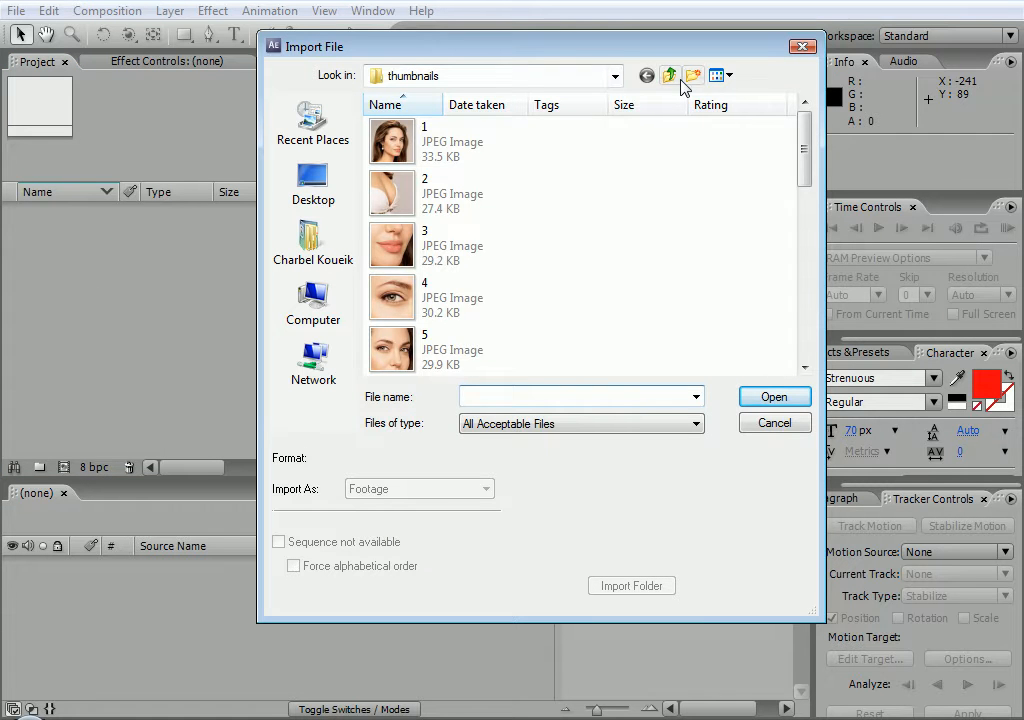
pyautogui.click(670, 76)
pyautogui.moveTo(804, 127)
pyautogui.mouseDown()
pyautogui.moveTo(804, 157)
pyautogui.moveTo(810, 131)
pyautogui.mouseUp()
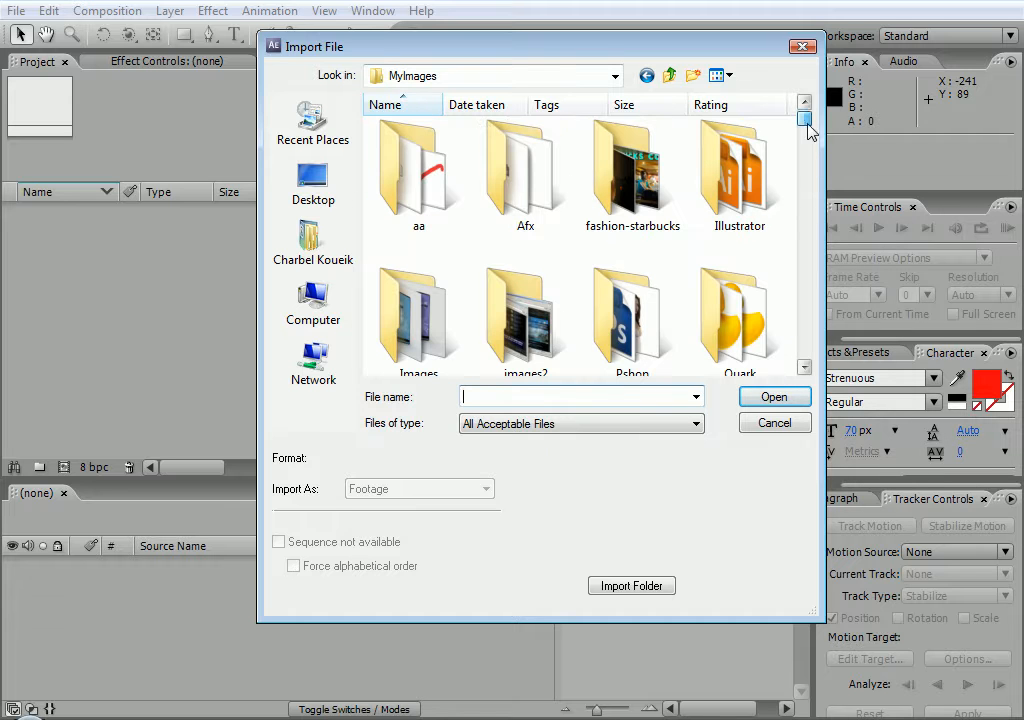
pyautogui.click(549, 76)
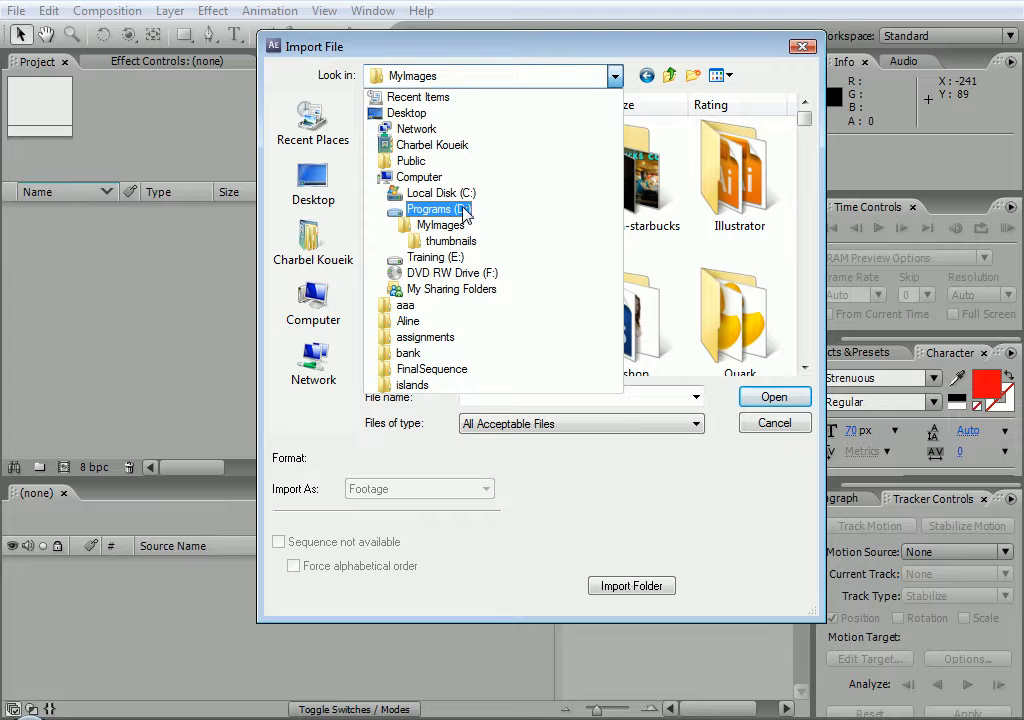
pyautogui.click(430, 160)
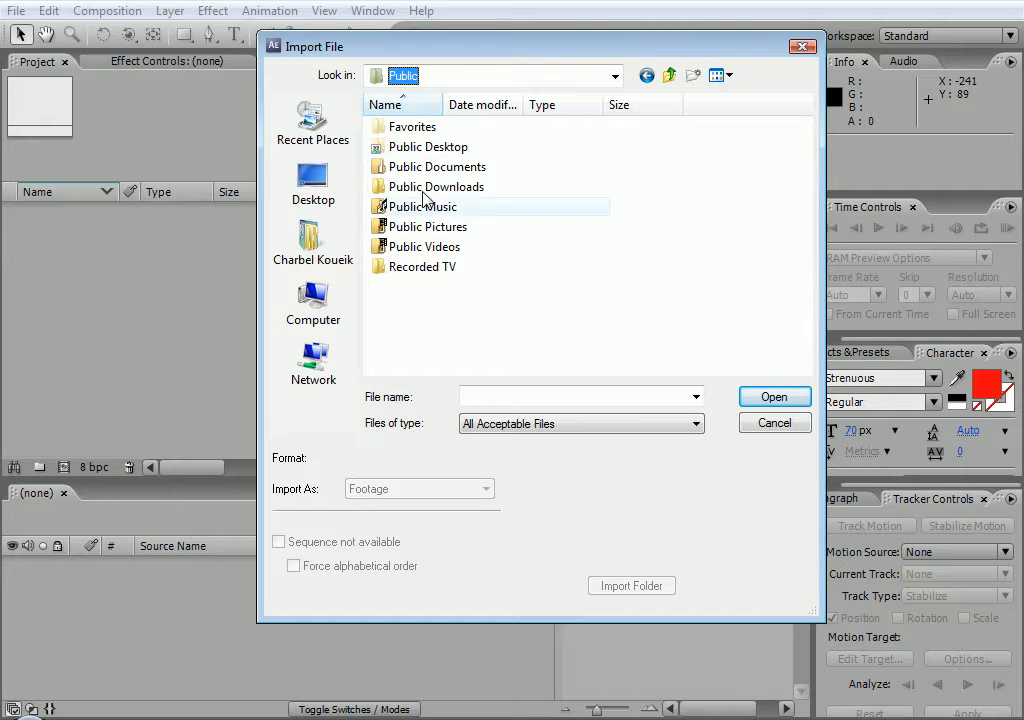
pyautogui.doubleClick(430, 247)
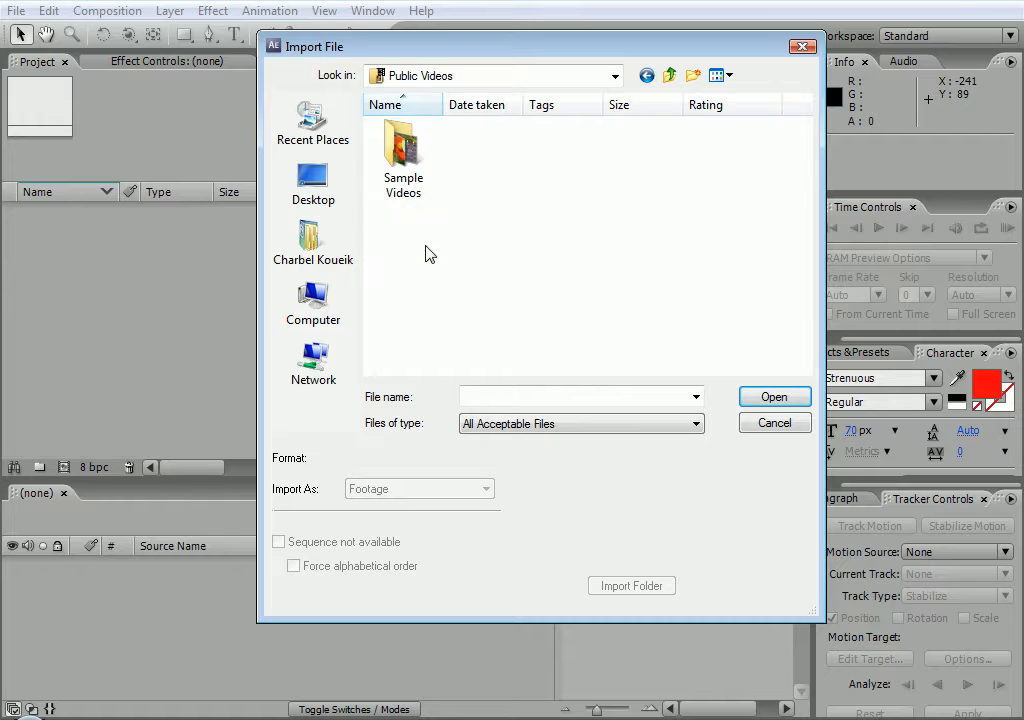
pyautogui.doubleClick(405, 165)
pyautogui.click(418, 165)
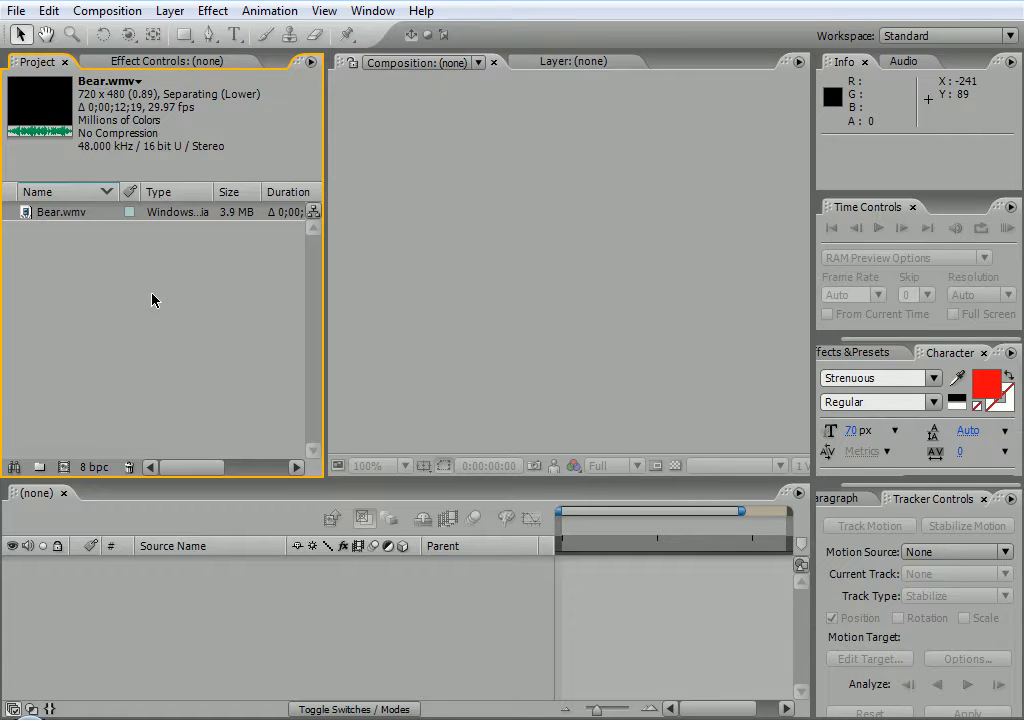
# - Create a new composition with the default settings and add the Bear.wmv clip to its timeline
pyautogui.click(107, 11)
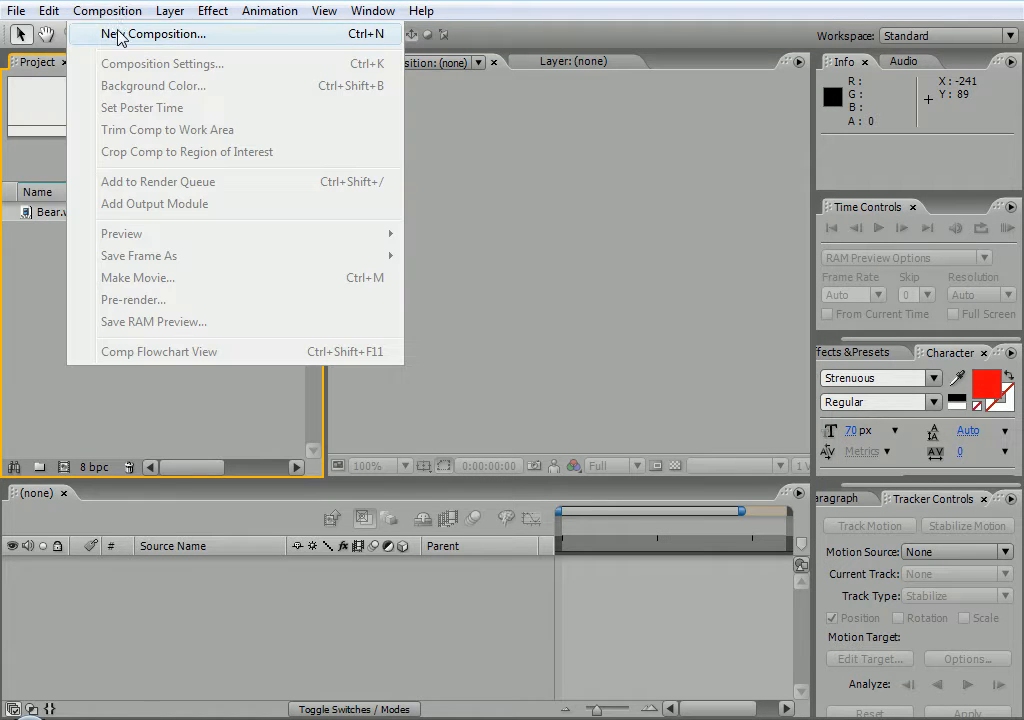
pyautogui.click(118, 36)
pyautogui.click(452, 472)
pyautogui.moveTo(62, 212); pyautogui.dragTo(95, 600)
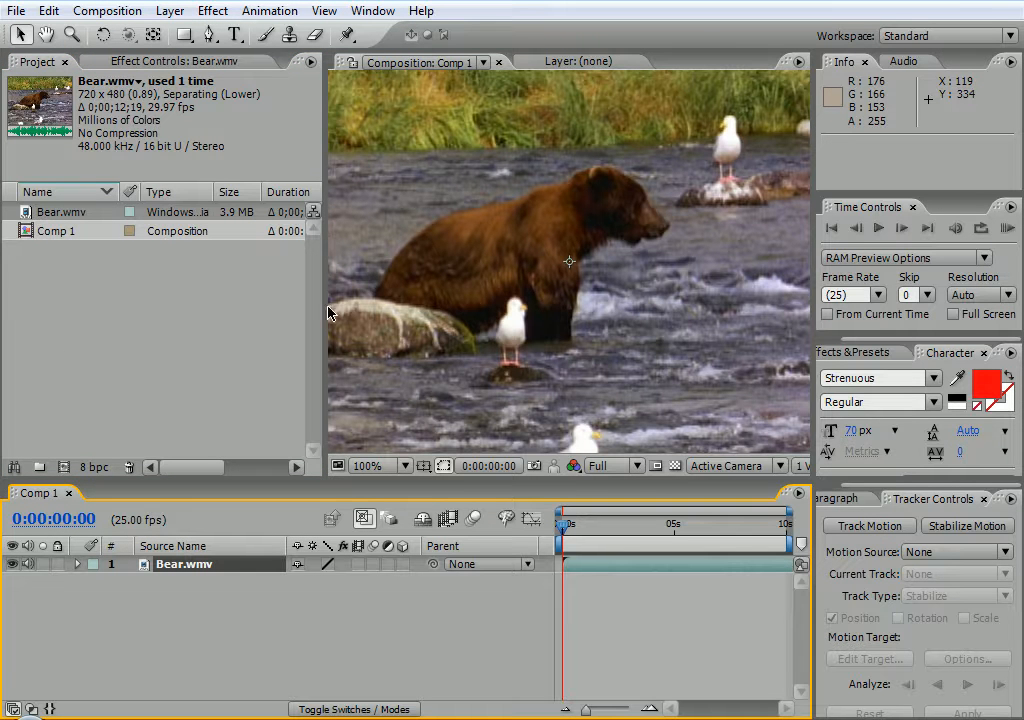
# - Set the Bear.wmv layer's scale to 120% so the clip fills the composition frame
pyautogui.click(79, 565)
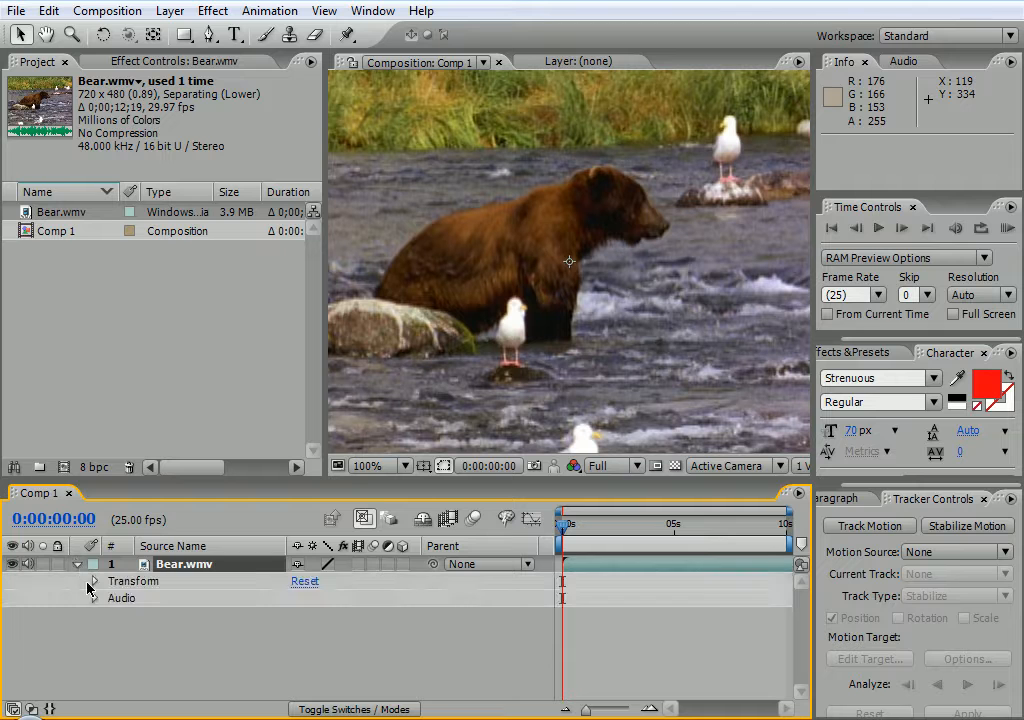
pyautogui.click(94, 582)
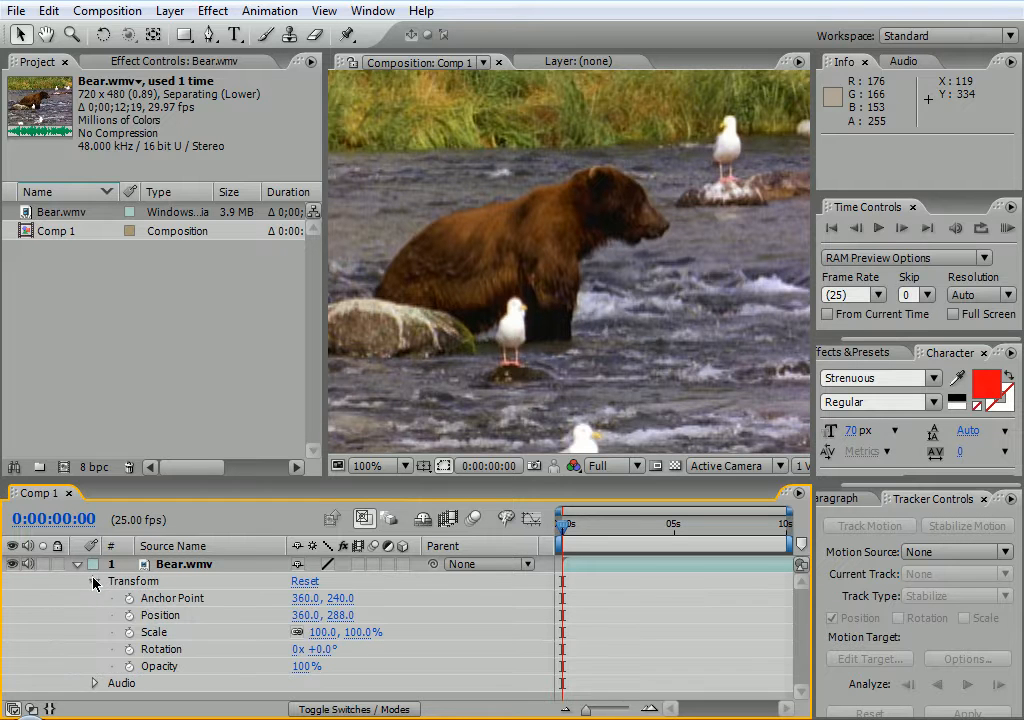
pyautogui.moveTo(320, 640); pyautogui.dragTo(338, 636)
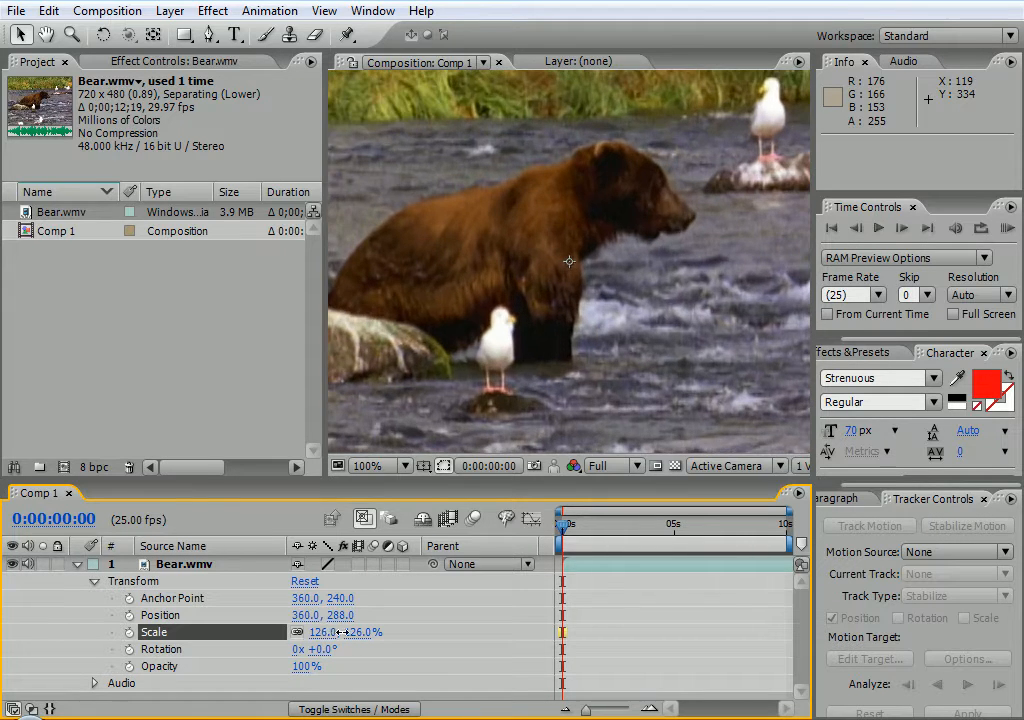
pyautogui.click(320, 632)
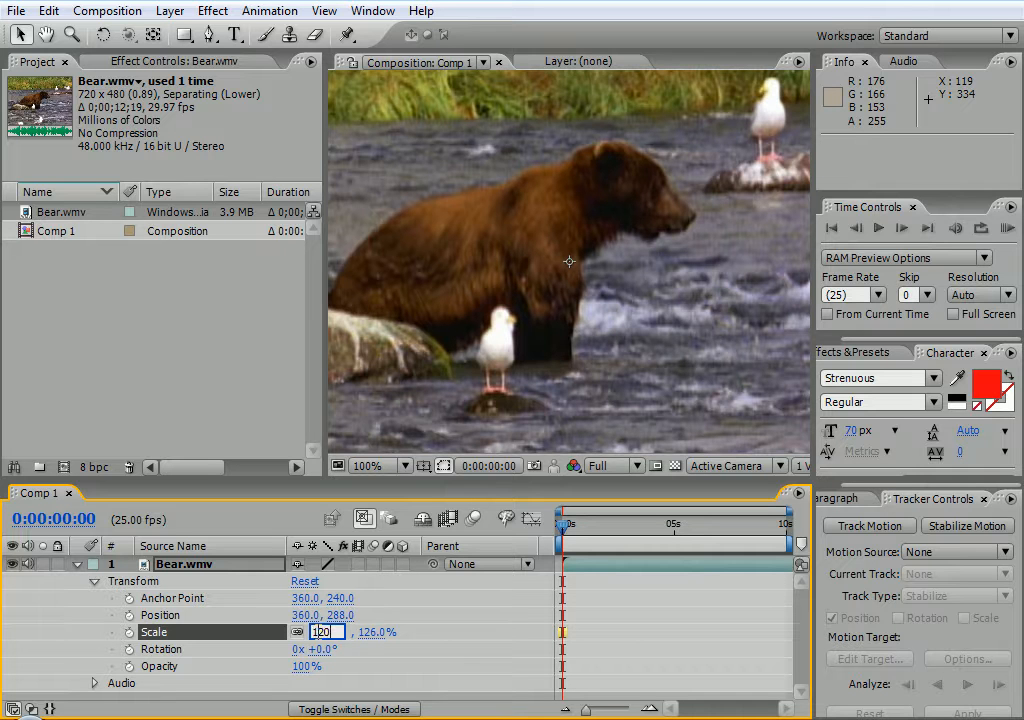
pyautogui.press('Return')
pyautogui.press(',')
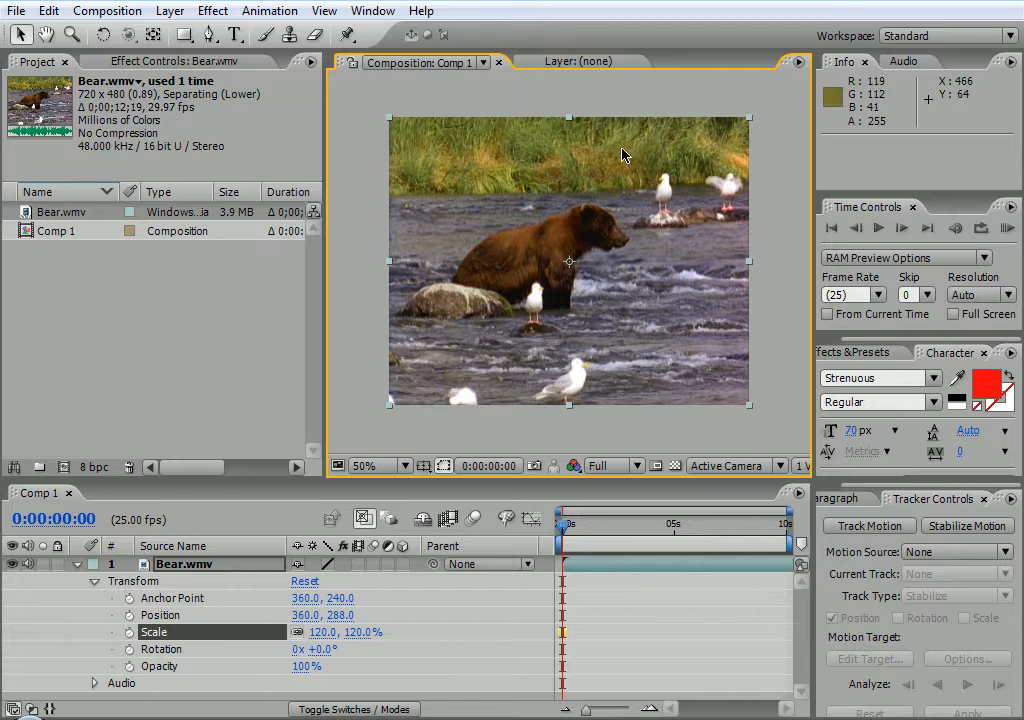
# - Review the Transform and Audio property groups of the Bear.wmv layer
pyautogui.click(78, 566)
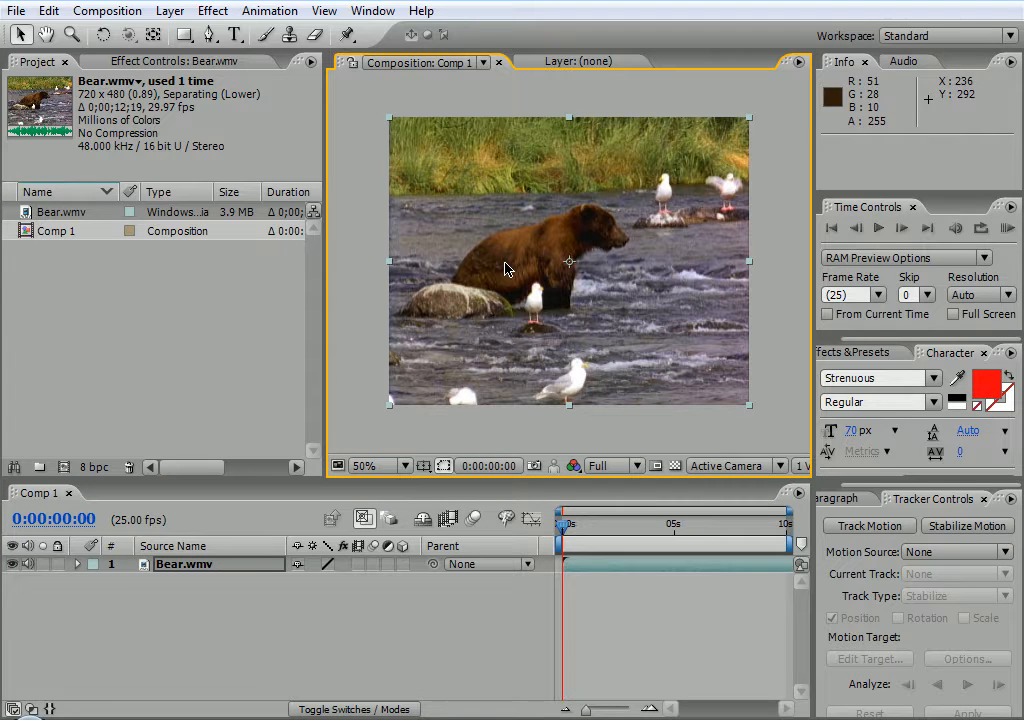
pyautogui.click(80, 564)
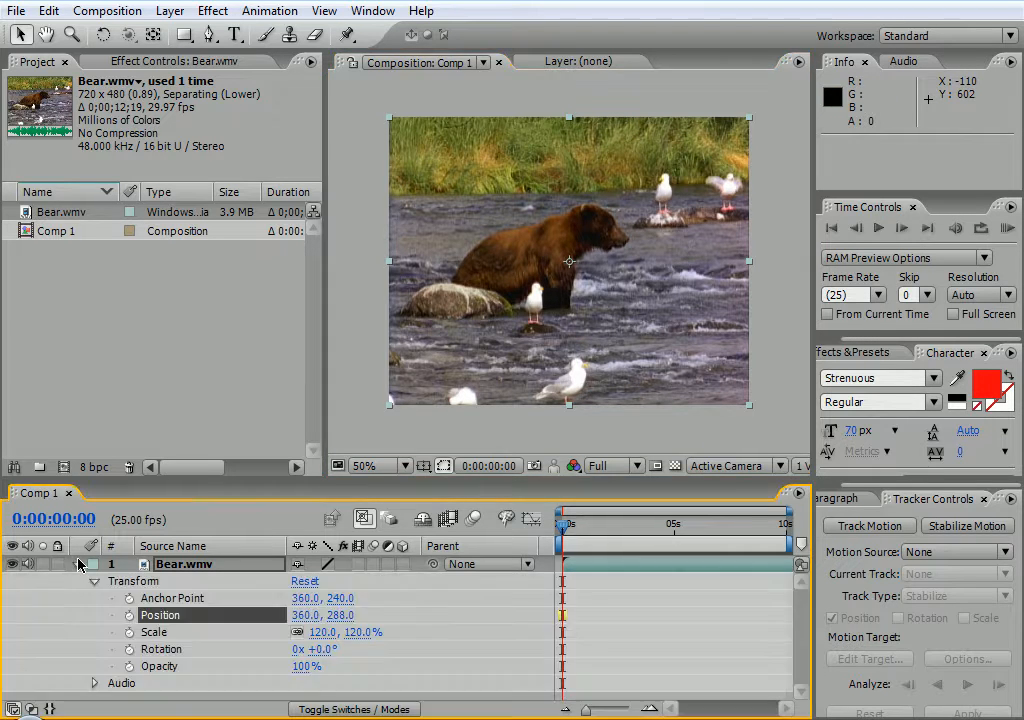
pyautogui.click(135, 584)
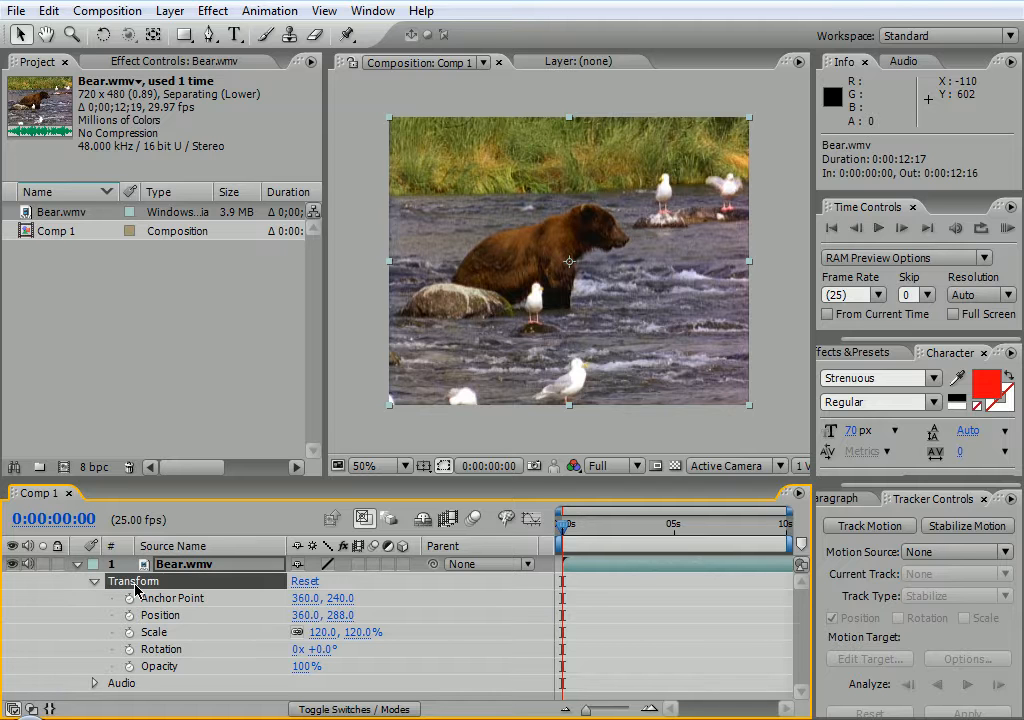
pyautogui.click(121, 686)
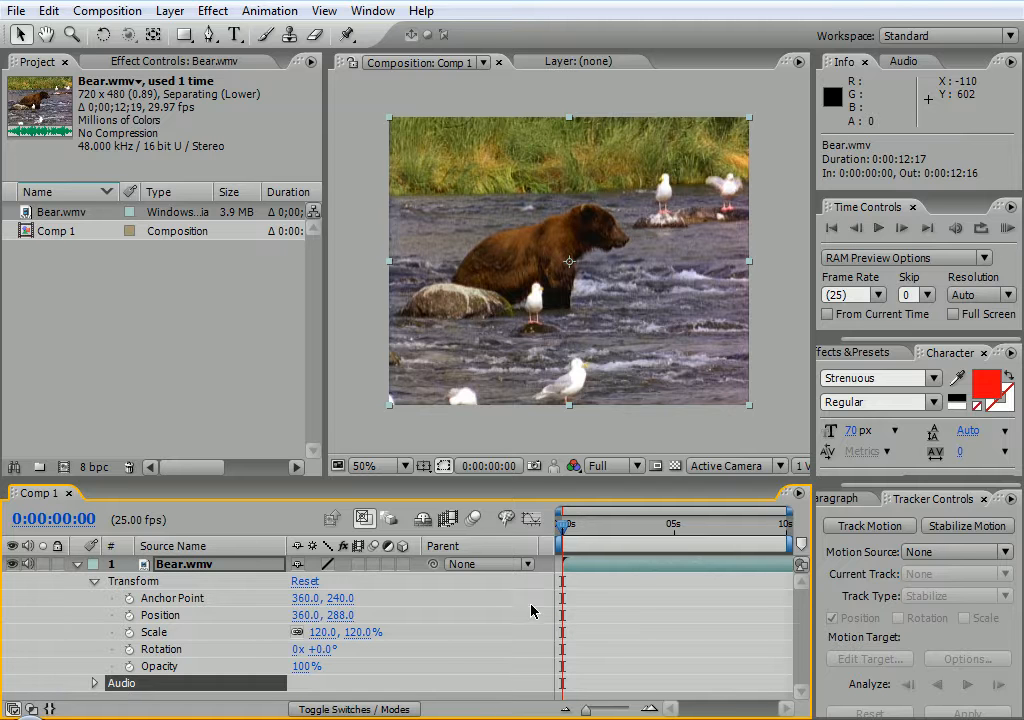
# - Play a RAM preview of the bear footage and return to the first frame
pyautogui.click(1007, 228)
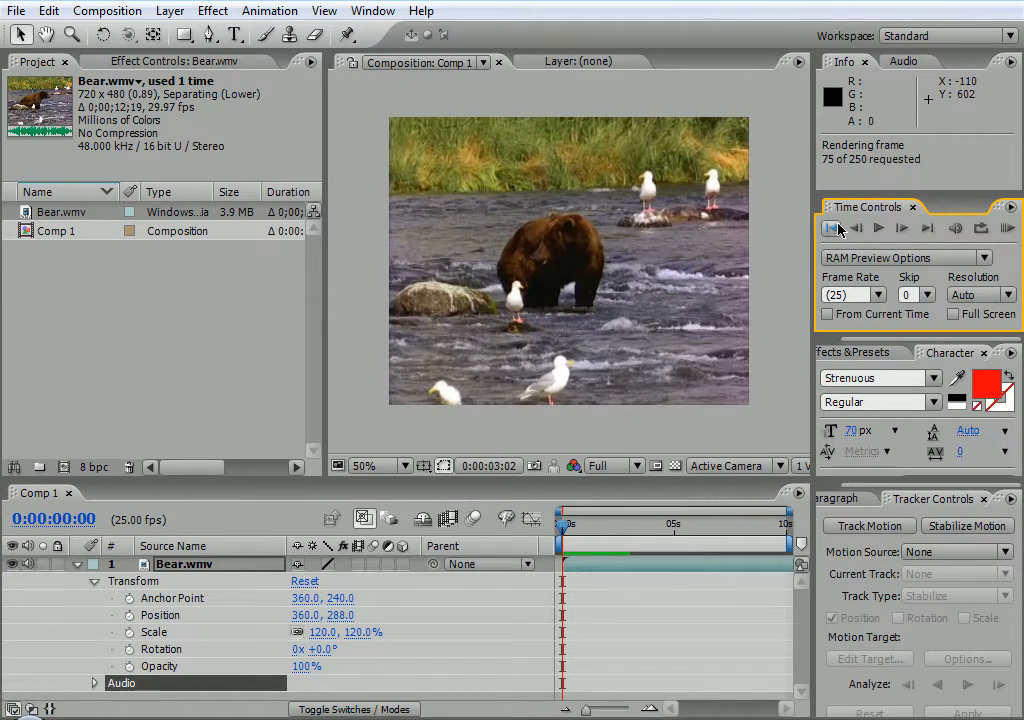
pyautogui.click(1007, 228)
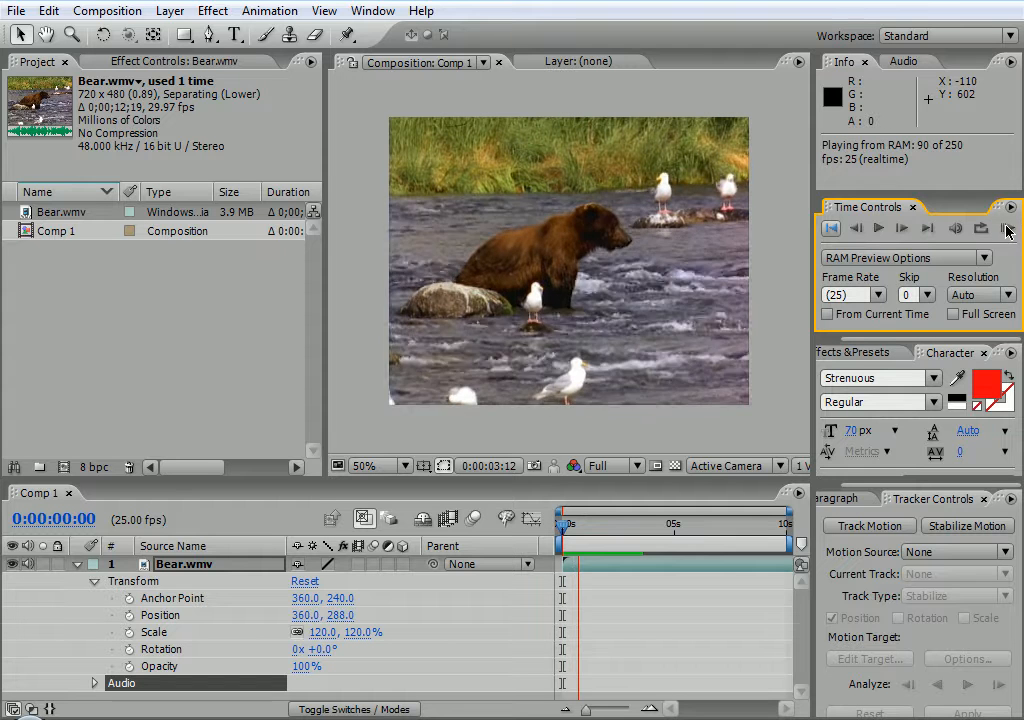
pyautogui.click(831, 229)
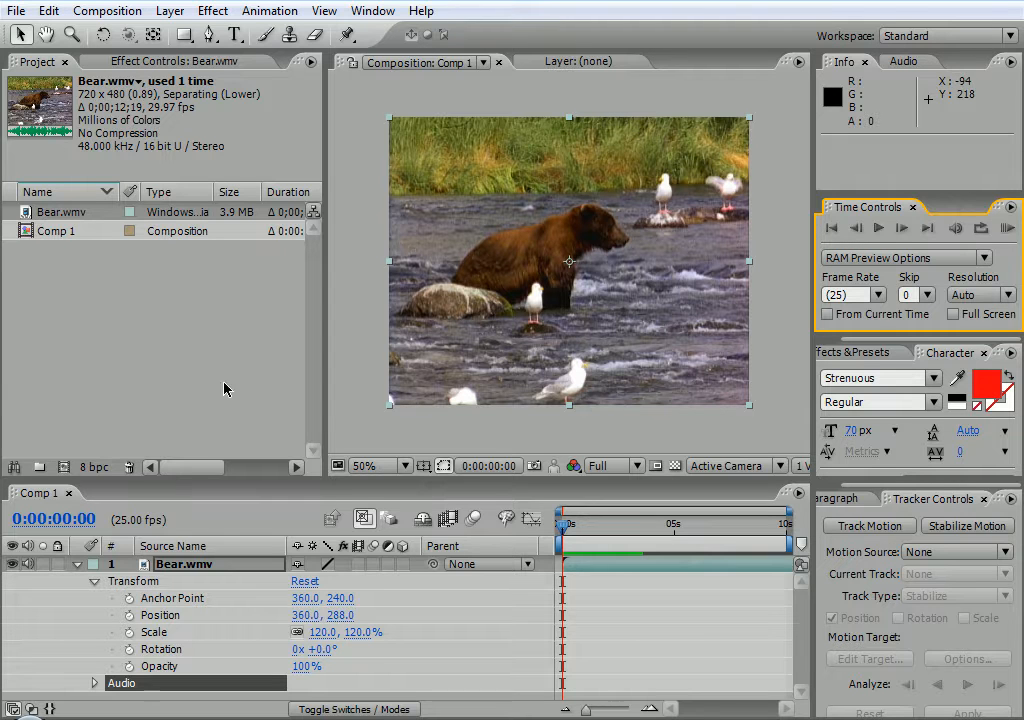
# - Select the Bear.wmv layer and activate the Pen tool for masking the bear
pyautogui.click(178, 566)
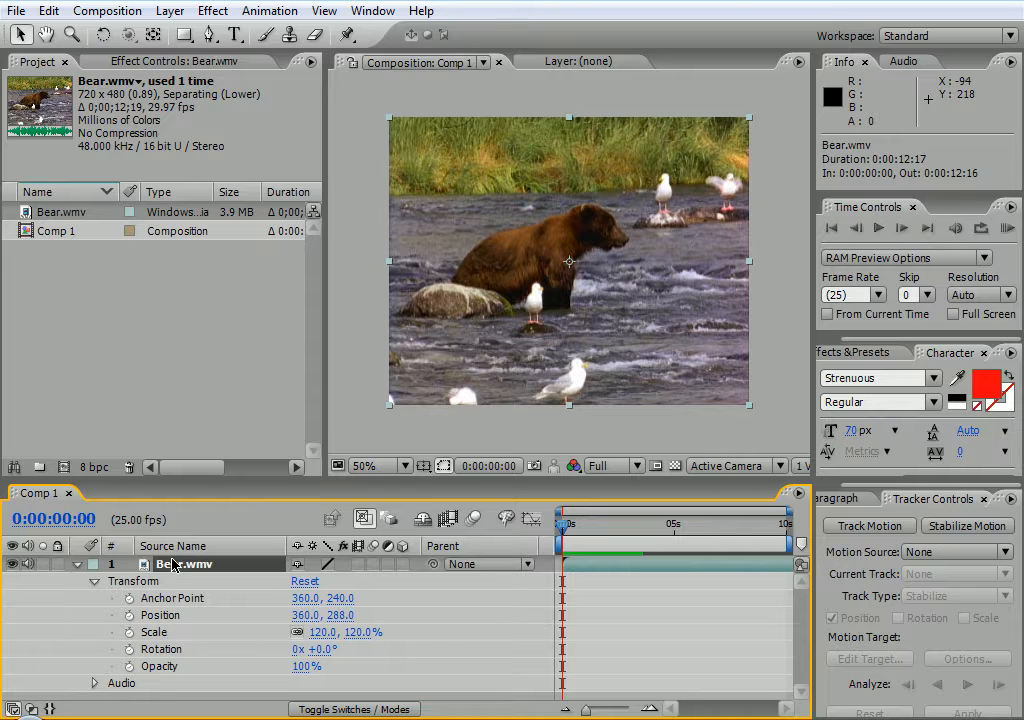
pyautogui.click(211, 34)
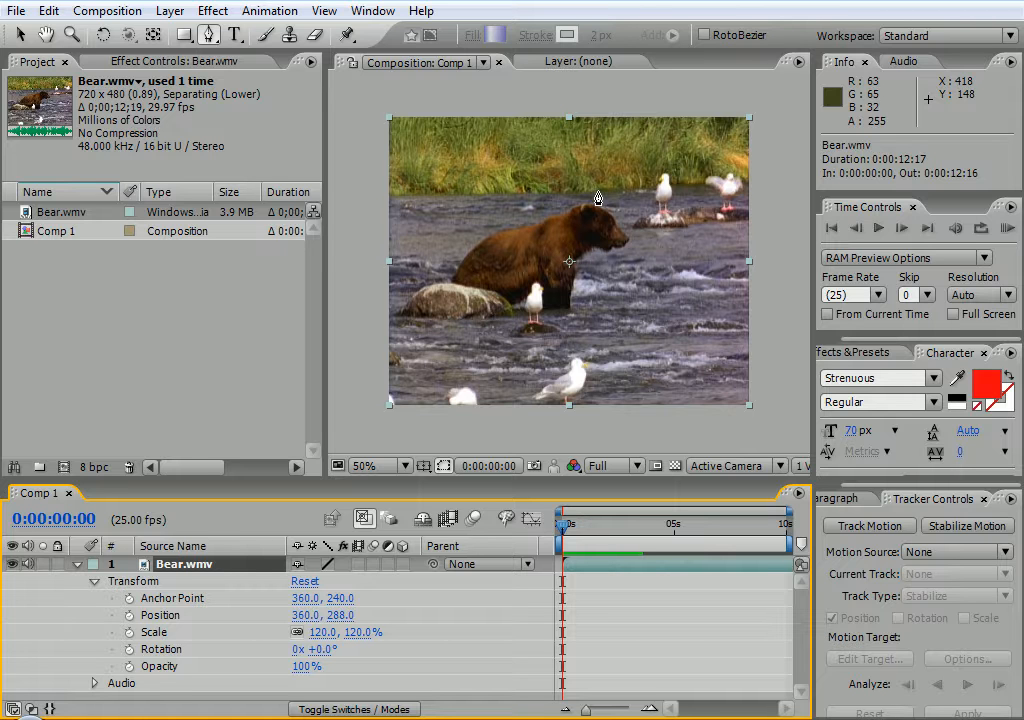
pyautogui.press('.')
pyautogui.press('.')
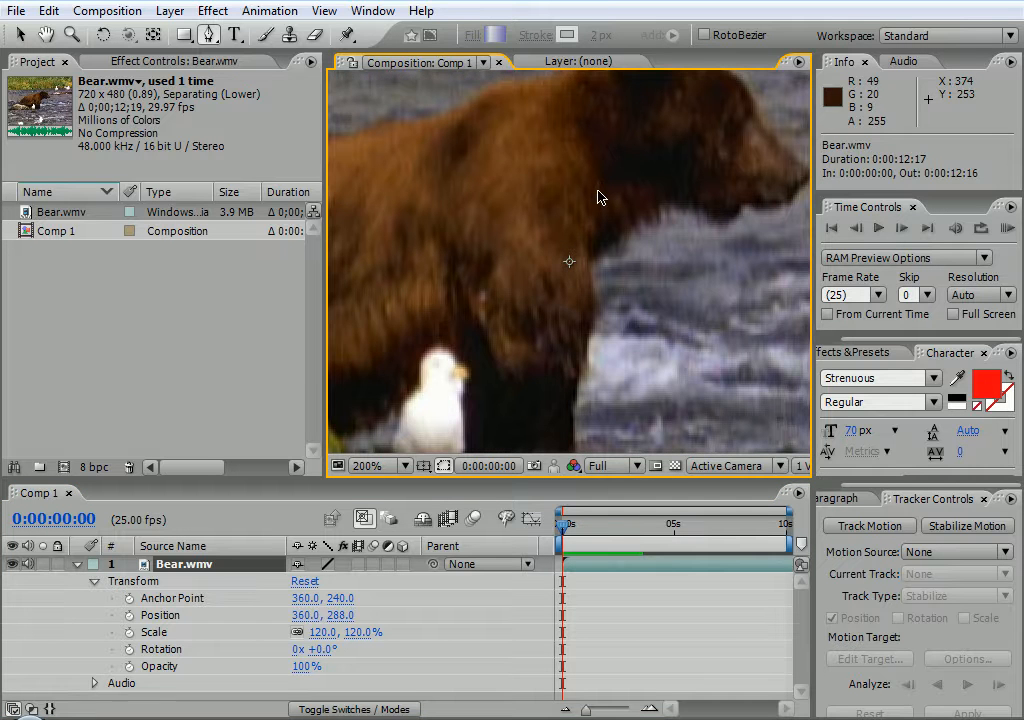
pyautogui.moveTo(670, 222); pyautogui.dragTo(698, 337)
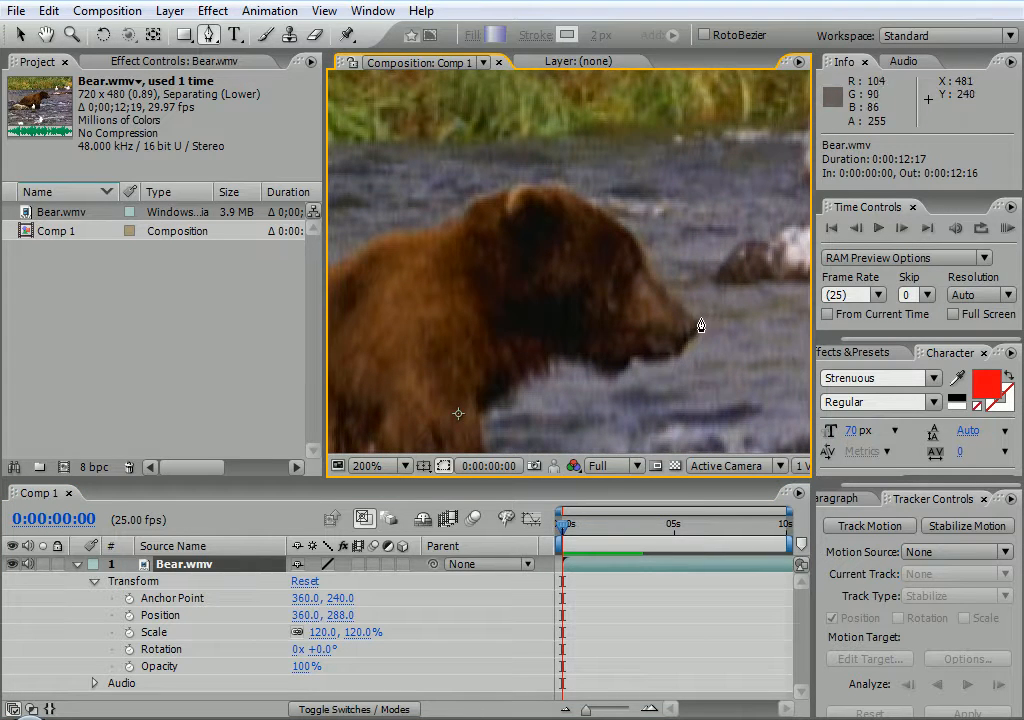
pyautogui.click(699, 320)
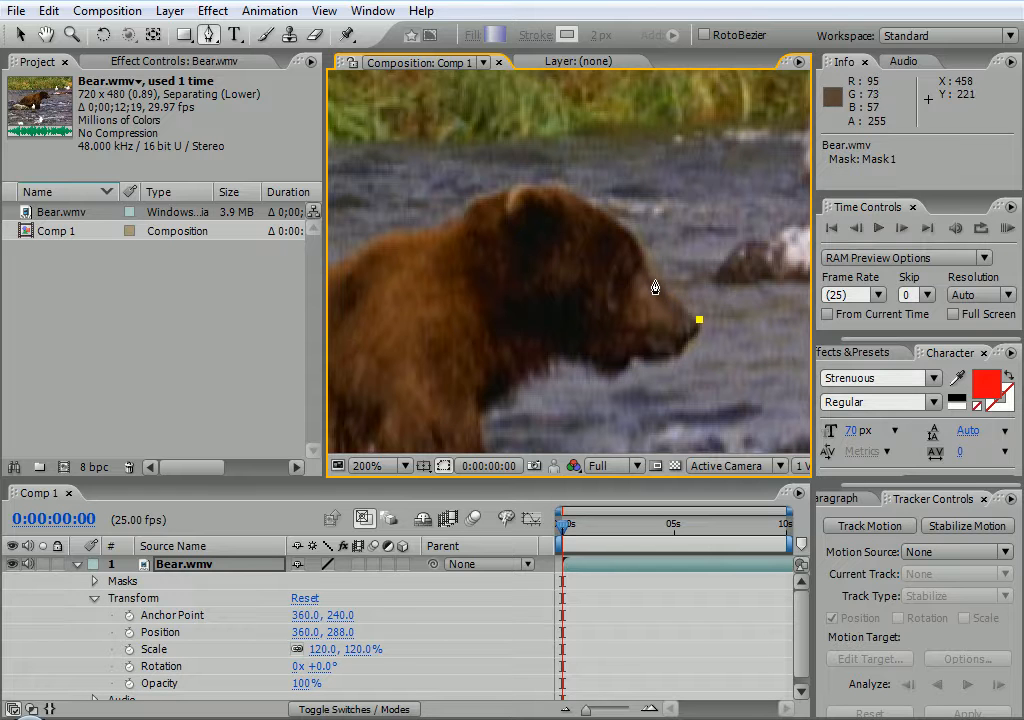
pyautogui.moveTo(652, 283); pyautogui.dragTo(628, 233)
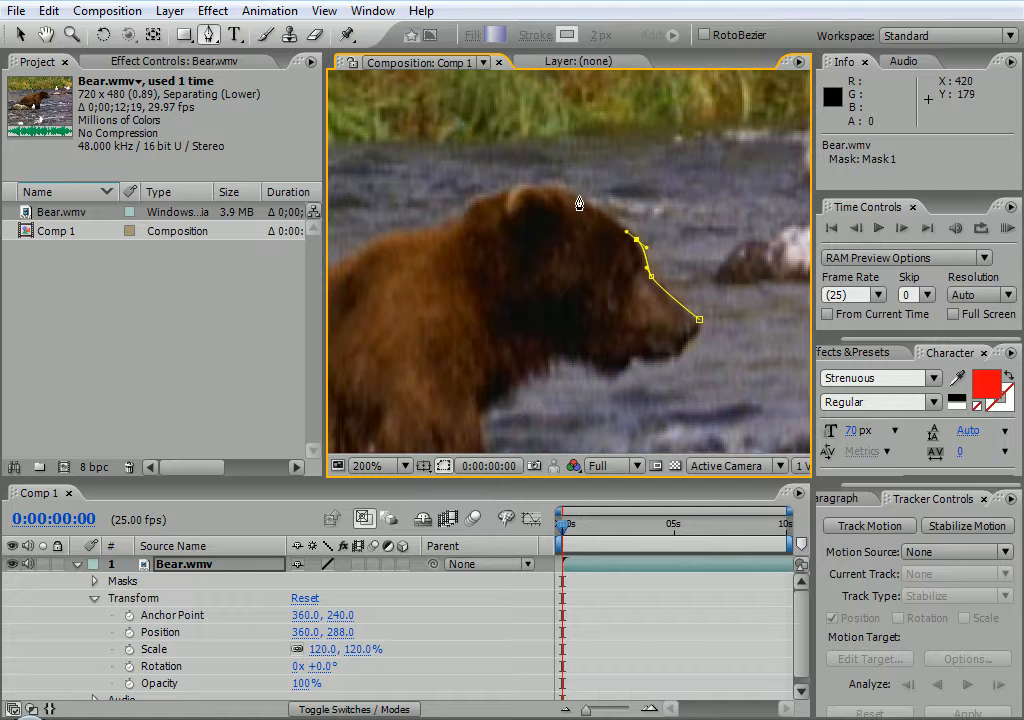
pyautogui.moveTo(561, 186); pyautogui.dragTo(351, 338)
pyautogui.press('space')
pyautogui.press('space')
pyautogui.hotkey('ctrl', 'z')
pyautogui.hotkey('ctrl', 'z')
pyautogui.hotkey('ctrl', 'z')
pyautogui.hotkey('ctrl', 'z')
pyautogui.hotkey('ctrl', 'z')
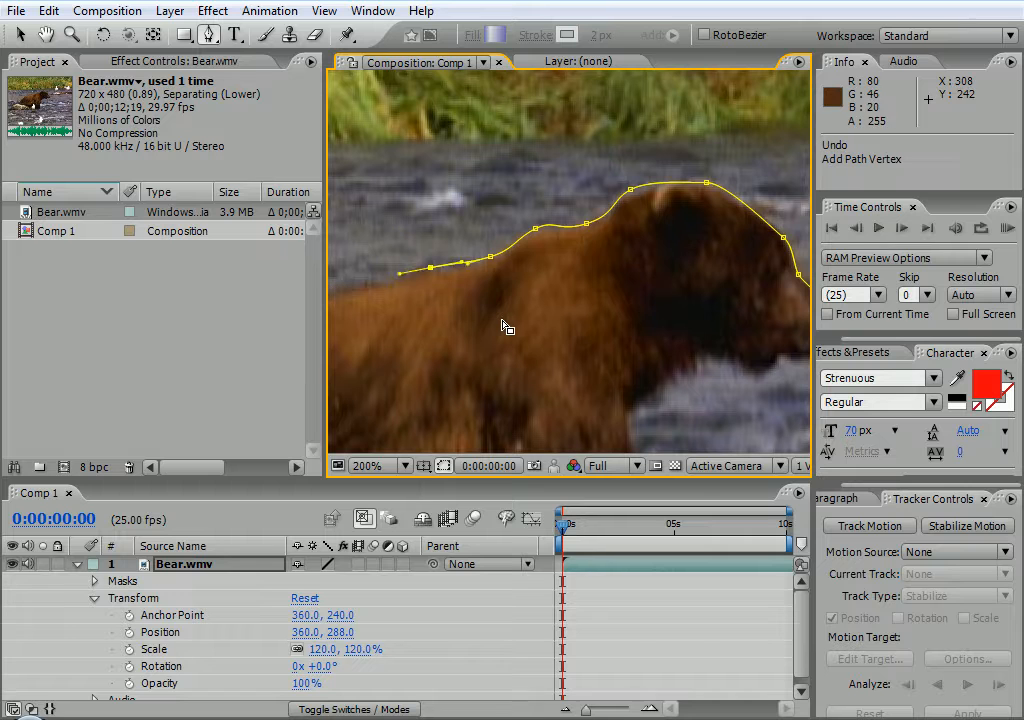
pyautogui.hotkey('ctrl', 'z')
pyautogui.hotkey('ctrl', 'z')
pyautogui.hotkey('ctrl', 'z')
pyautogui.hotkey('ctrl', 'z')
pyautogui.hotkey('ctrl', 'z')
pyautogui.hotkey('ctrl', 'z')
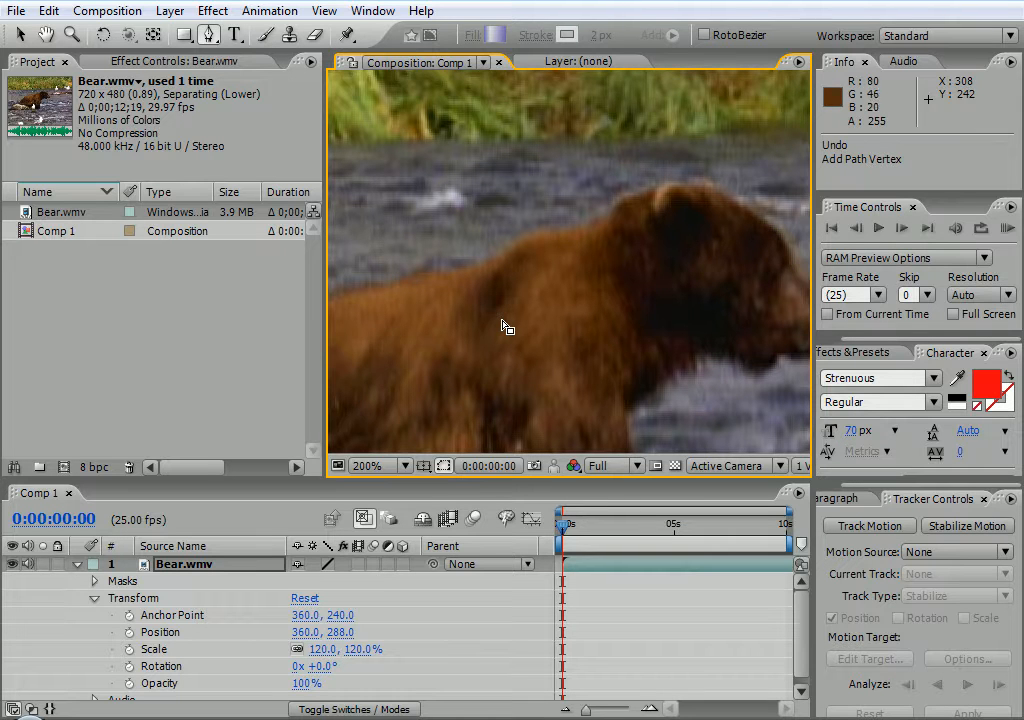
pyautogui.press('space')
pyautogui.moveTo(583, 275); pyautogui.dragTo(482, 235)
pyautogui.hotkey('ctrl', 'z')
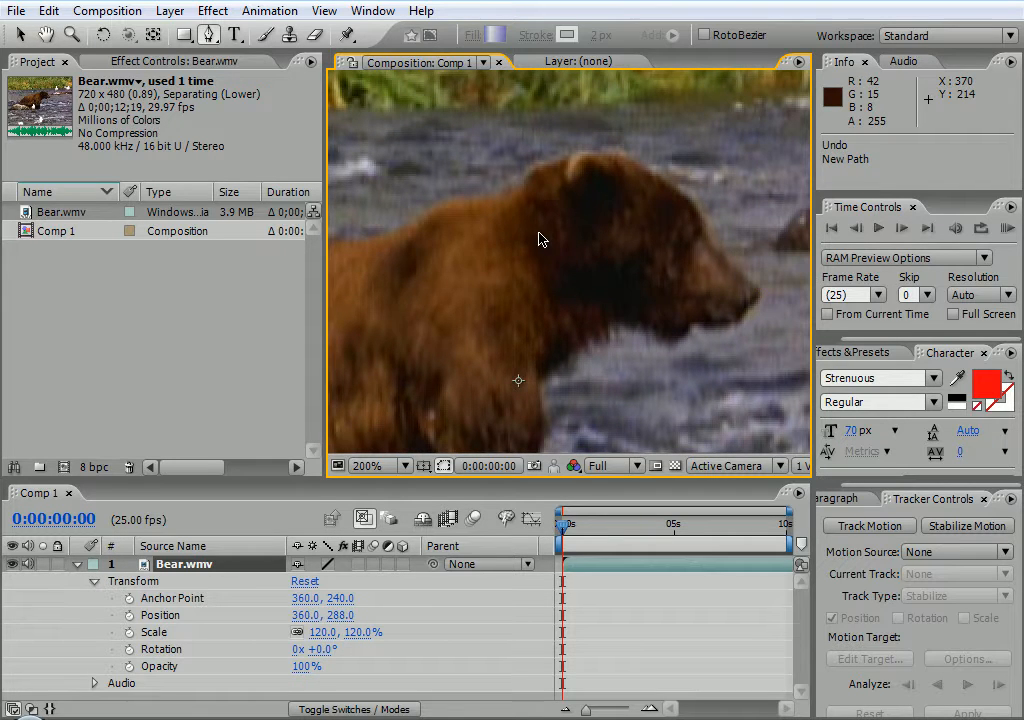
# - Start a loose curved mask path just outside the bear, running from its nose over the head and down the back
pyautogui.press(',')
pyautogui.press(',')
pyautogui.press('.')
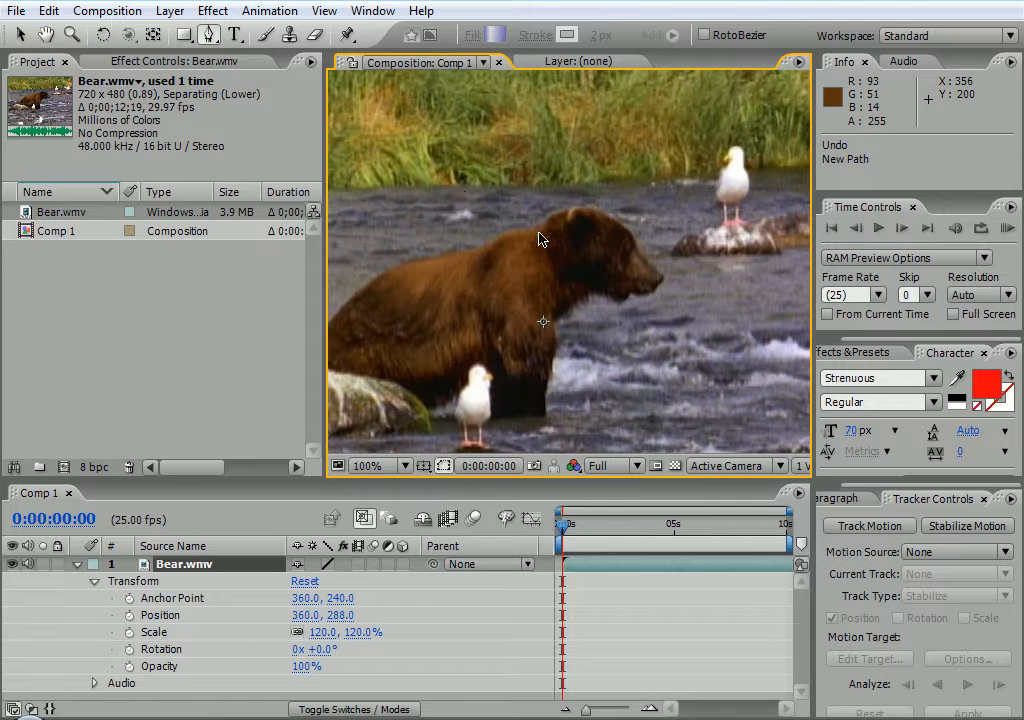
pyautogui.moveTo(490, 201); pyautogui.dragTo(578, 133)
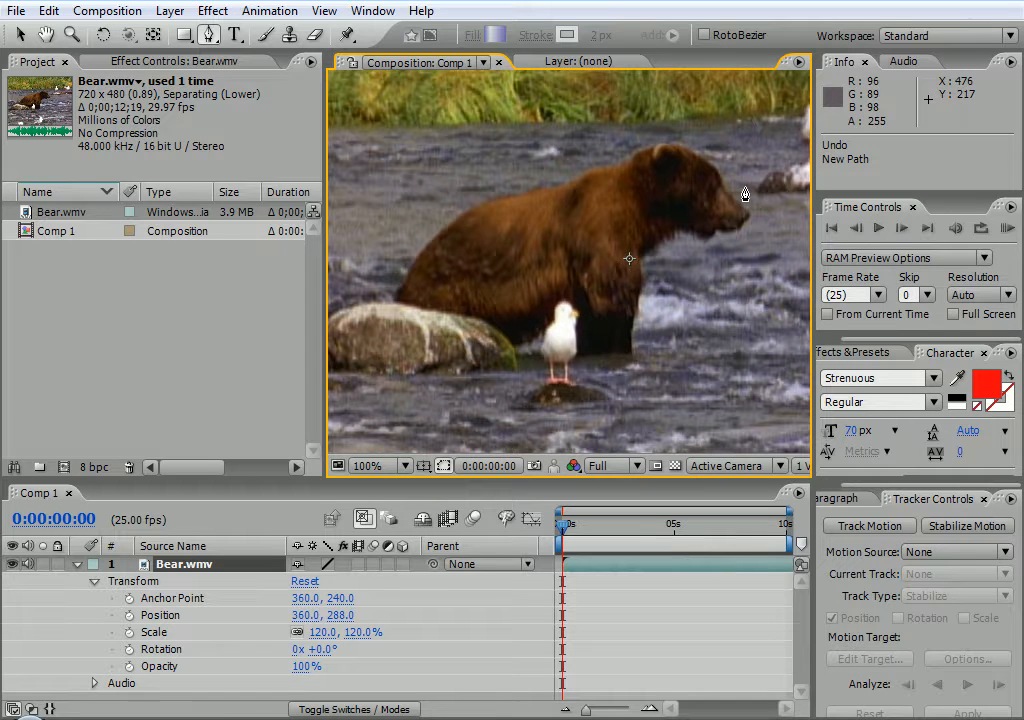
pyautogui.moveTo(758, 199); pyautogui.dragTo(733, 176)
pyautogui.moveTo(683, 133); pyautogui.dragTo(634, 139)
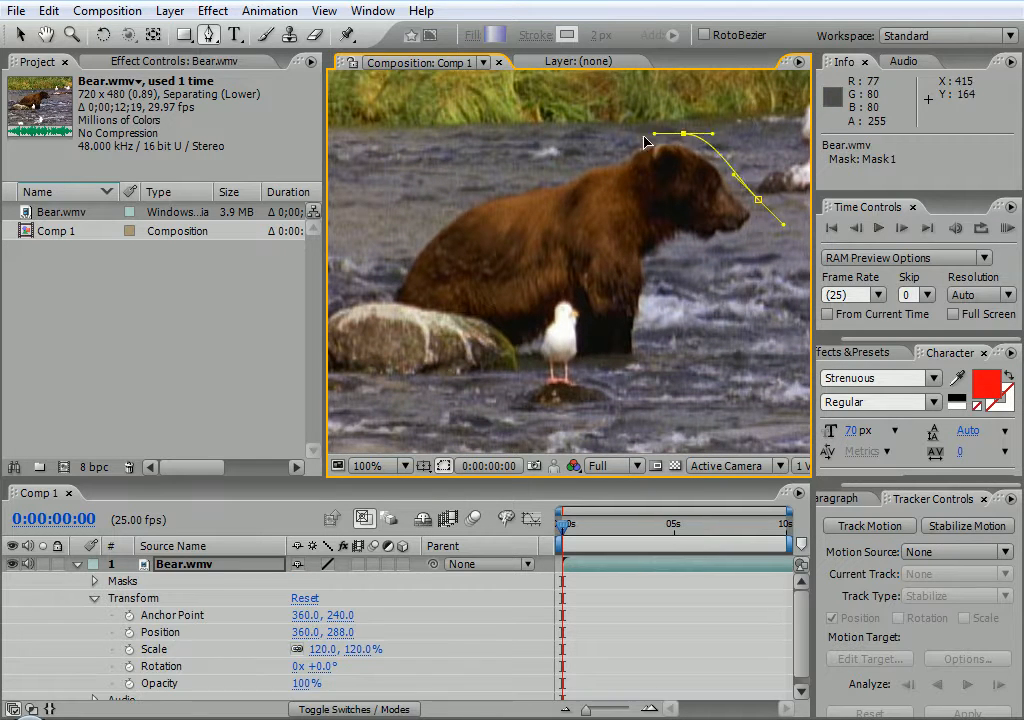
pyautogui.moveTo(552, 167); pyautogui.dragTo(521, 186)
pyautogui.moveTo(421, 221); pyautogui.dragTo(393, 249)
# - Continue the mask path around the rock, below the gull and up the bear's chest, and close it with a smooth curve at the nose
pyautogui.click(367, 318)
pyautogui.moveTo(456, 371); pyautogui.dragTo(482, 377)
pyautogui.moveTo(553, 372); pyautogui.dragTo(665, 344)
pyautogui.moveTo(663, 267); pyautogui.dragTo(751, 244)
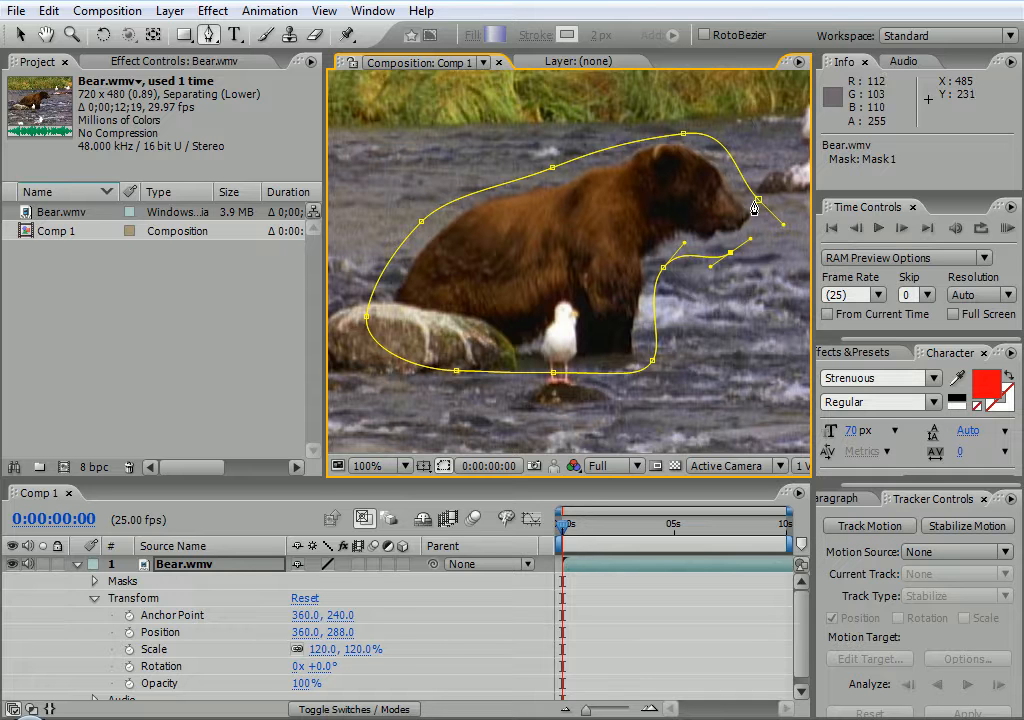
pyautogui.keyDown('alt'); pyautogui.click(758, 201); pyautogui.keyUp('alt')
pyautogui.moveTo(760, 209); pyautogui.dragTo(750, 163)
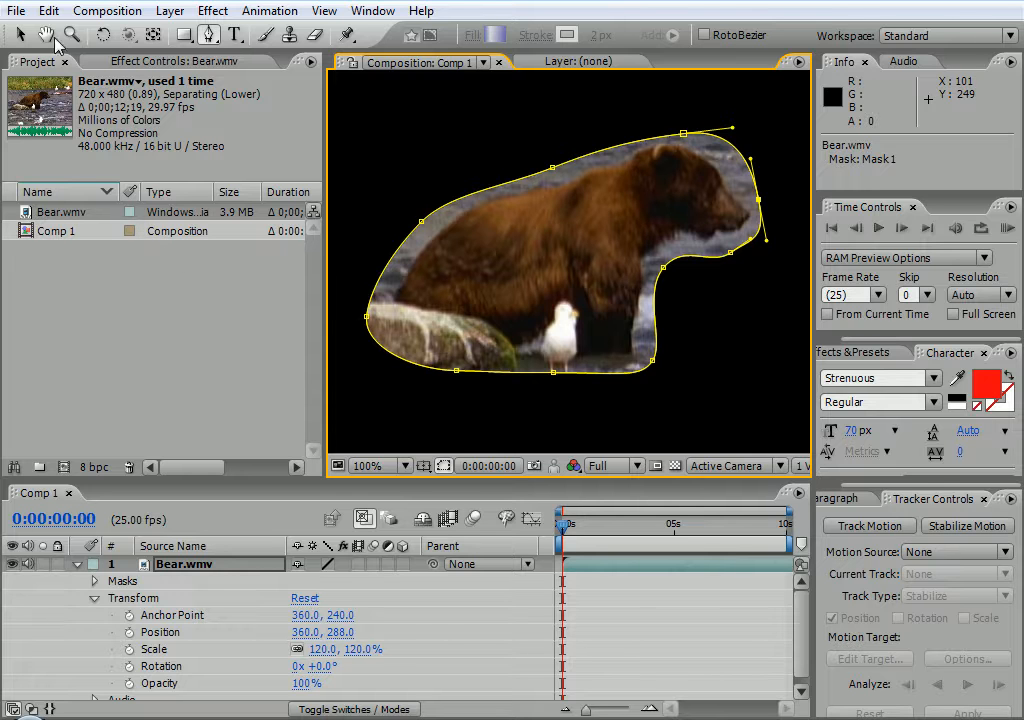
# - Move the mask vertices at the nose, head, shoulder and back closer to the bear's outline
pyautogui.click(20, 34)
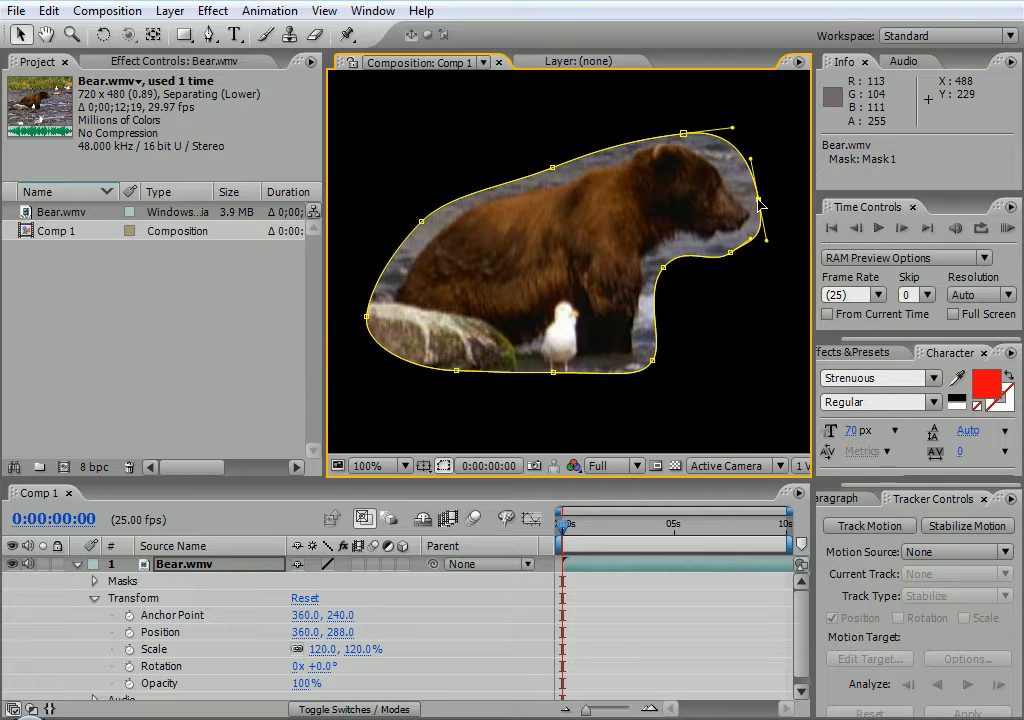
pyautogui.moveTo(759, 203); pyautogui.dragTo(743, 199)
pyautogui.moveTo(683, 133); pyautogui.dragTo(666, 137)
pyautogui.moveTo(557, 168); pyautogui.dragTo(556, 176)
pyautogui.moveTo(420, 222); pyautogui.dragTo(434, 222)
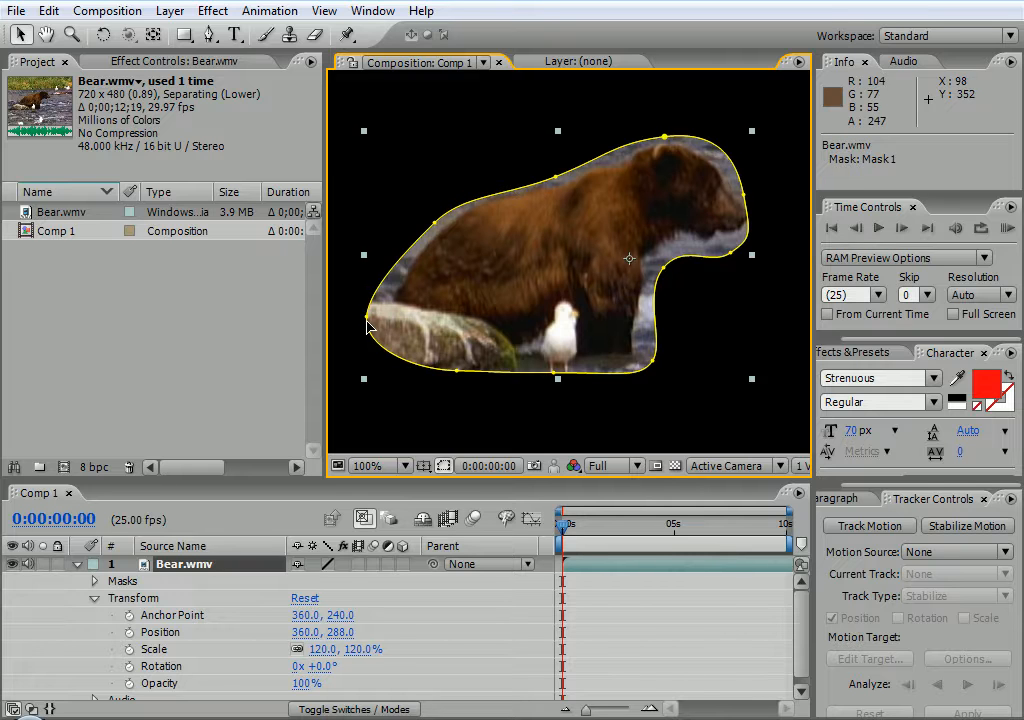
# - Pull the mask vertices at the bear's rear, along the waterline, front leg, chest and chin in toward the body
pyautogui.moveTo(367, 317); pyautogui.dragTo(384, 306)
pyautogui.moveTo(459, 373); pyautogui.dragTo(462, 362)
pyautogui.moveTo(553, 373); pyautogui.dragTo(553, 366)
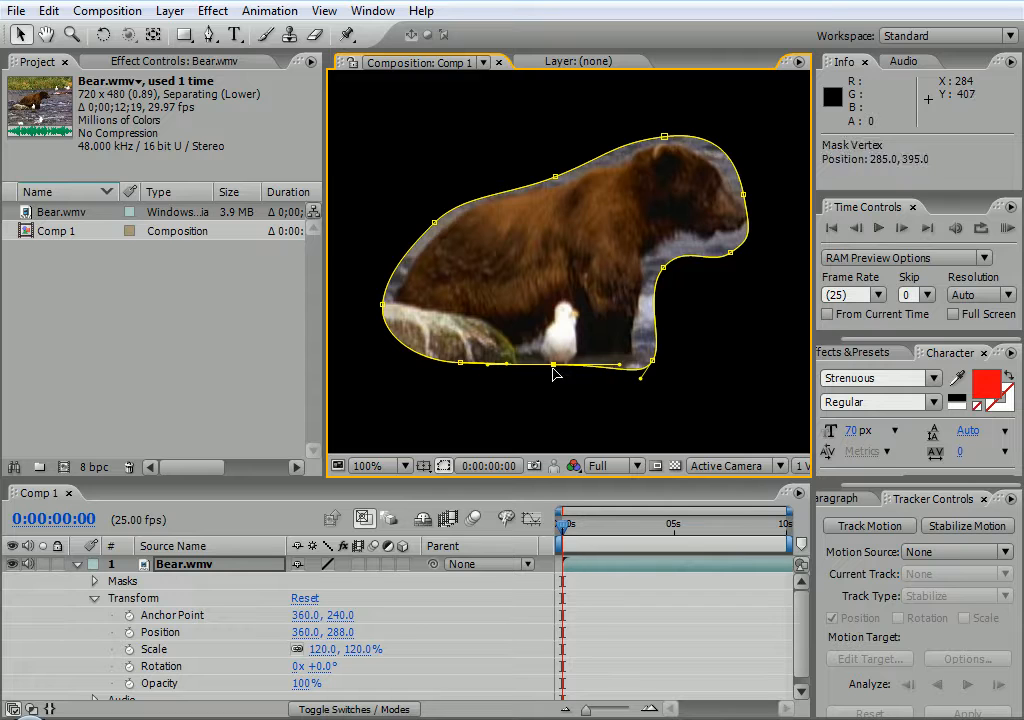
pyautogui.moveTo(653, 360)
pyautogui.mouseDown()
pyautogui.moveTo(665, 356)
pyautogui.moveTo(643, 352)
pyautogui.mouseUp()
pyautogui.moveTo(665, 270); pyautogui.dragTo(667, 258)
pyautogui.moveTo(733, 262); pyautogui.dragTo(732, 251)
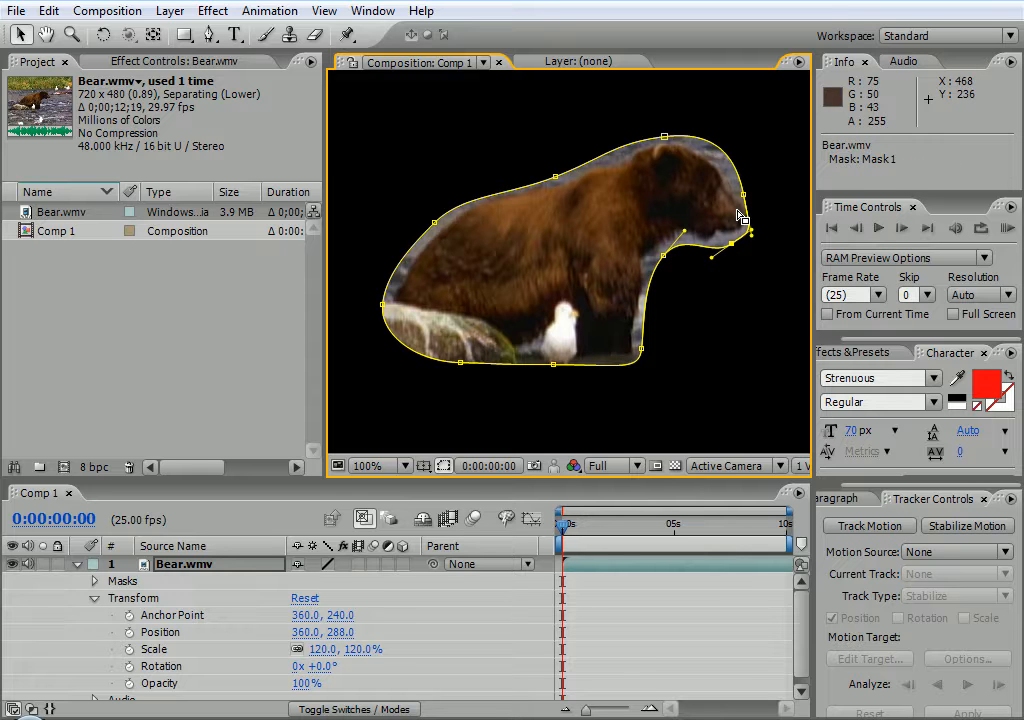
# - Fine-tune the mask vertices at the bear's nose and head, deselect the mask and collapse the layer's properties
pyautogui.moveTo(746, 197)
pyautogui.mouseDown()
pyautogui.moveTo(751, 237)
pyautogui.moveTo(757, 222)
pyautogui.moveTo(736, 186)
pyautogui.mouseUp()
pyautogui.moveTo(670, 143); pyautogui.dragTo(658, 140)
pyautogui.click(710, 384)
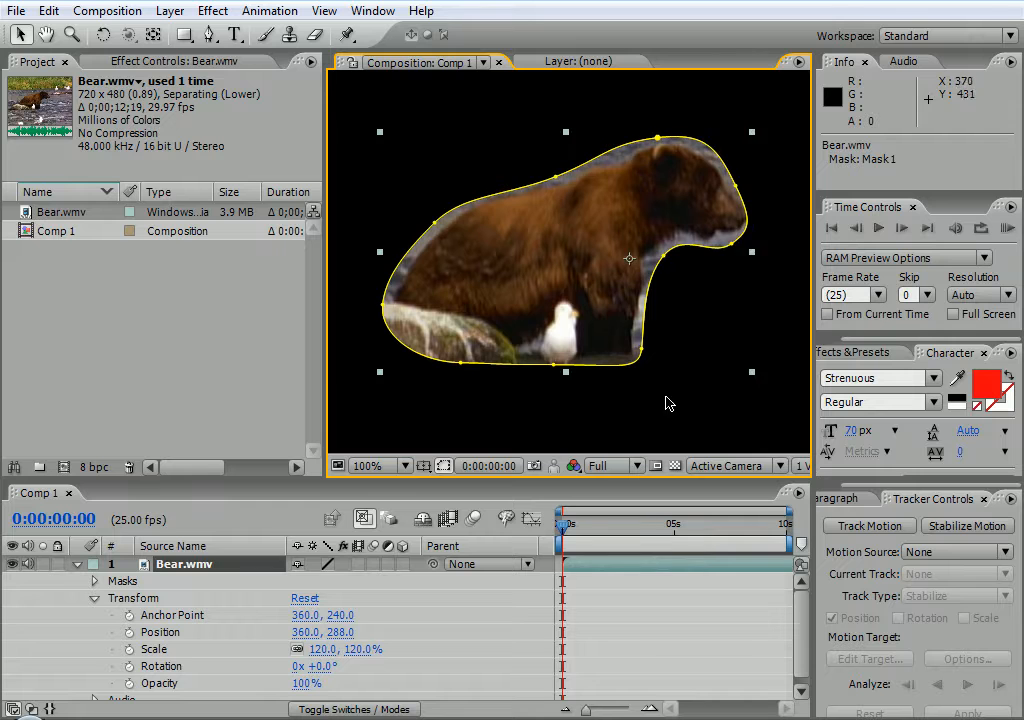
pyautogui.click(396, 416)
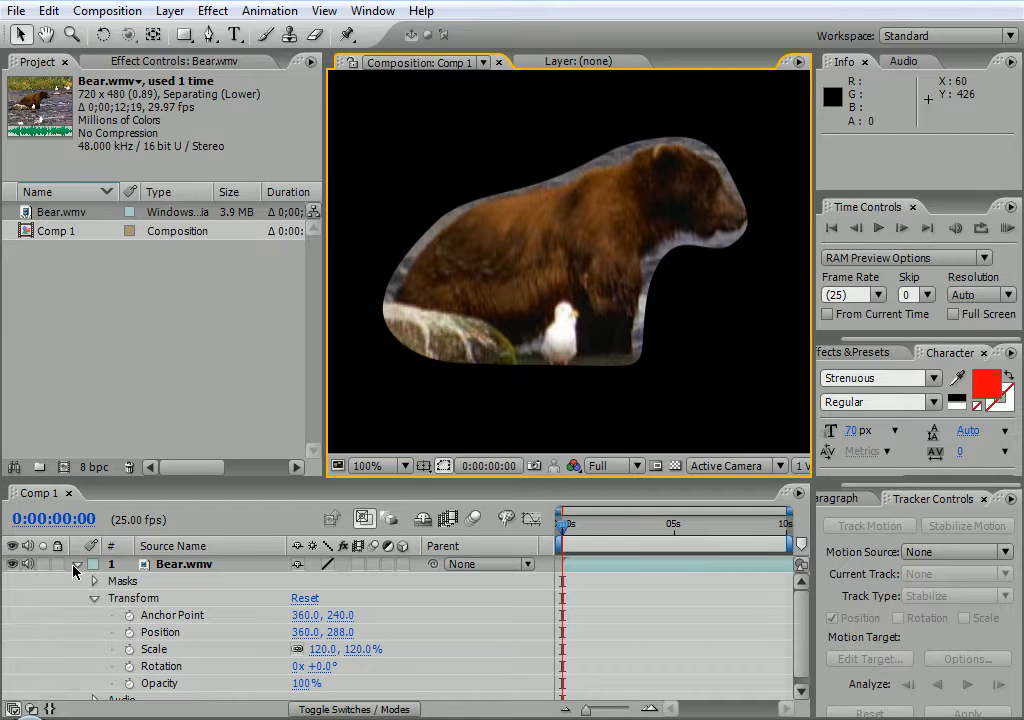
pyautogui.click(78, 566)
# - Import the Butterfly clip from Sample Videos and place it beneath the Bear.wmv layer in Comp 1
pyautogui.doubleClick(142, 325)
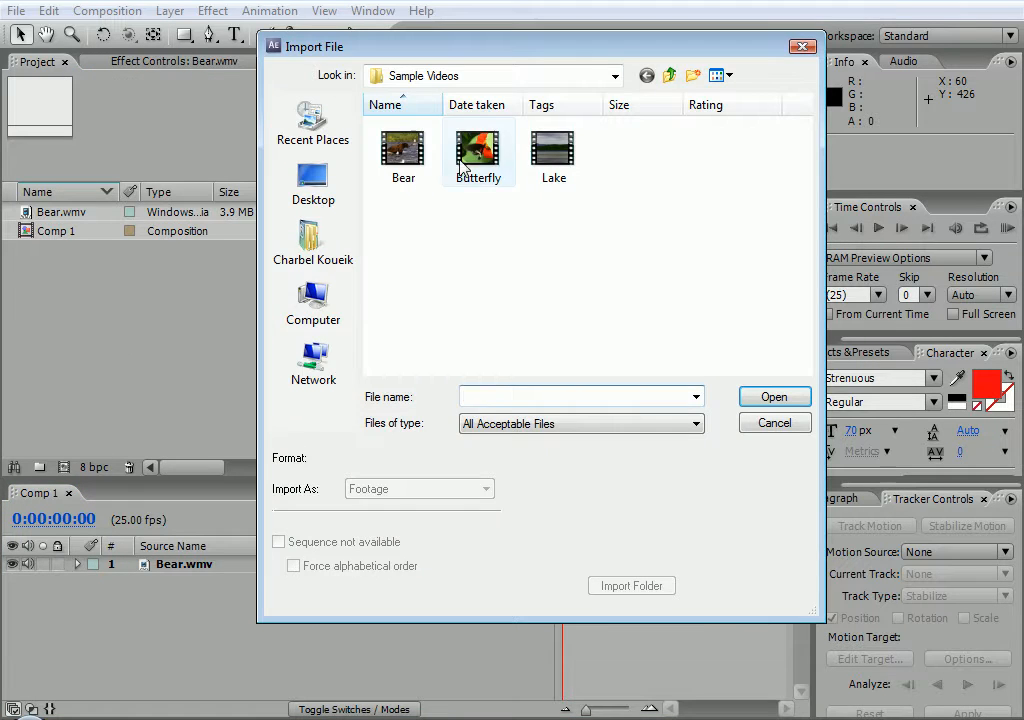
pyautogui.click(463, 153)
pyautogui.press('Return')
pyautogui.moveTo(68, 231); pyautogui.dragTo(150, 590)
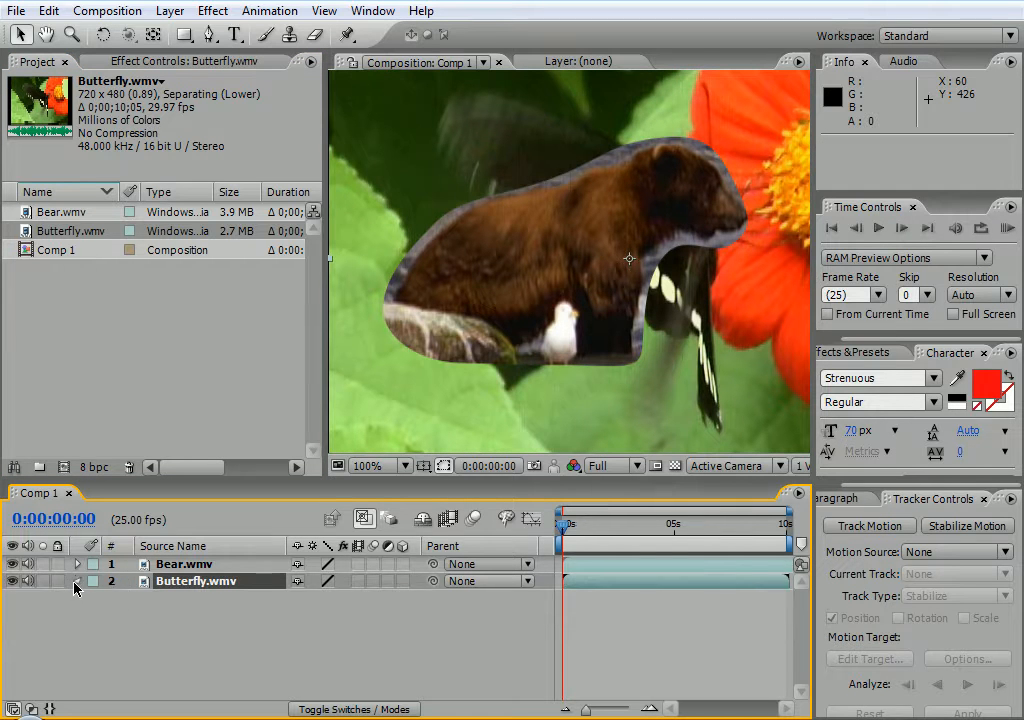
# - Set the Butterfly.wmv layer's scale to 120% and play a RAM preview of the masked bear over the butterfly
pyautogui.click(76, 581)
pyautogui.click(107, 607)
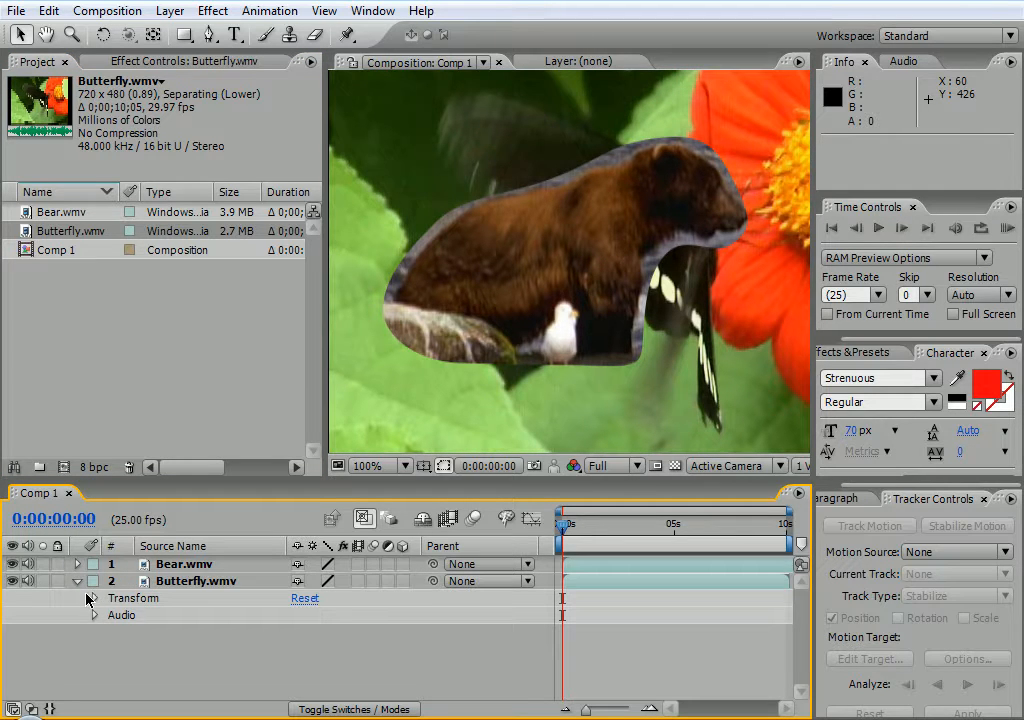
pyautogui.click(93, 598)
pyautogui.click(321, 649)
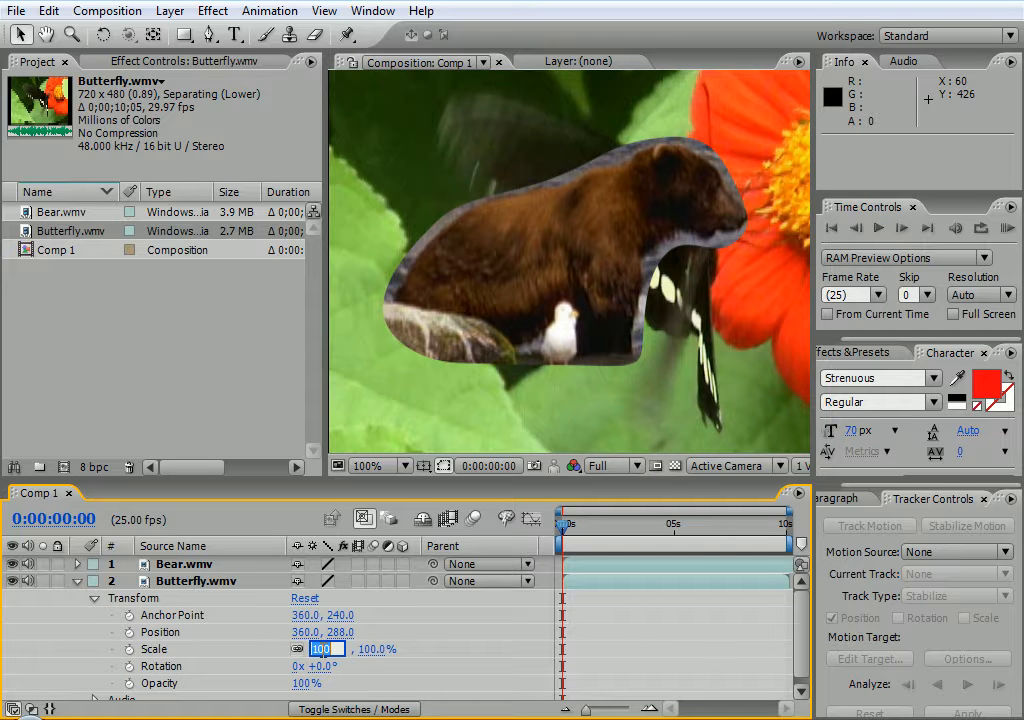
pyautogui.write('120')
pyautogui.press('Return')
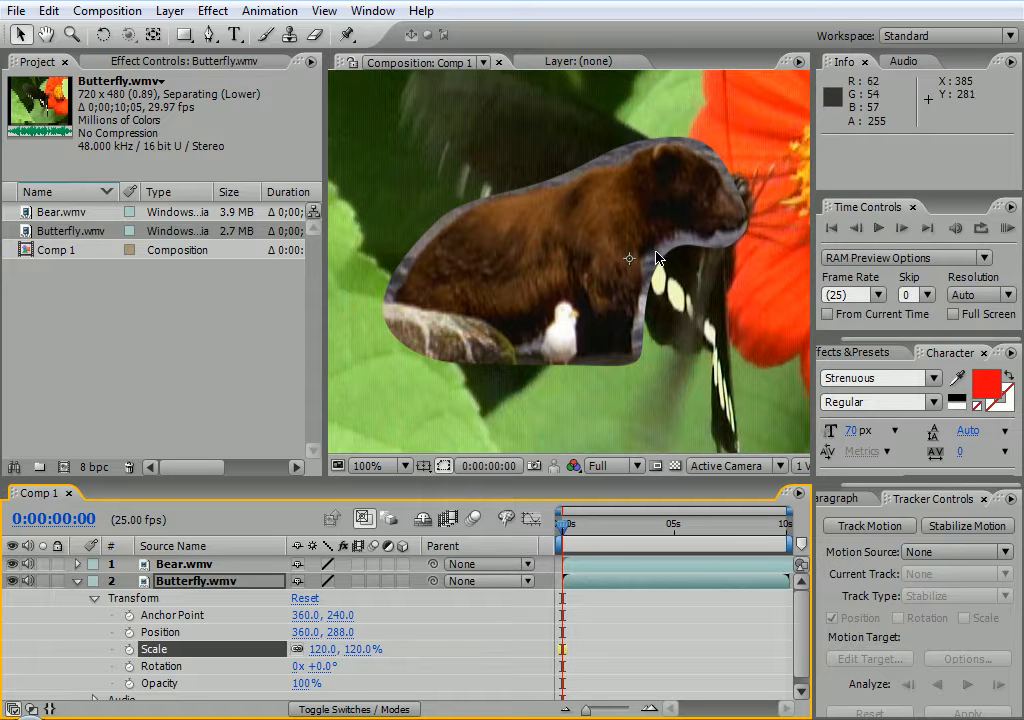
pyautogui.click(1008, 229)
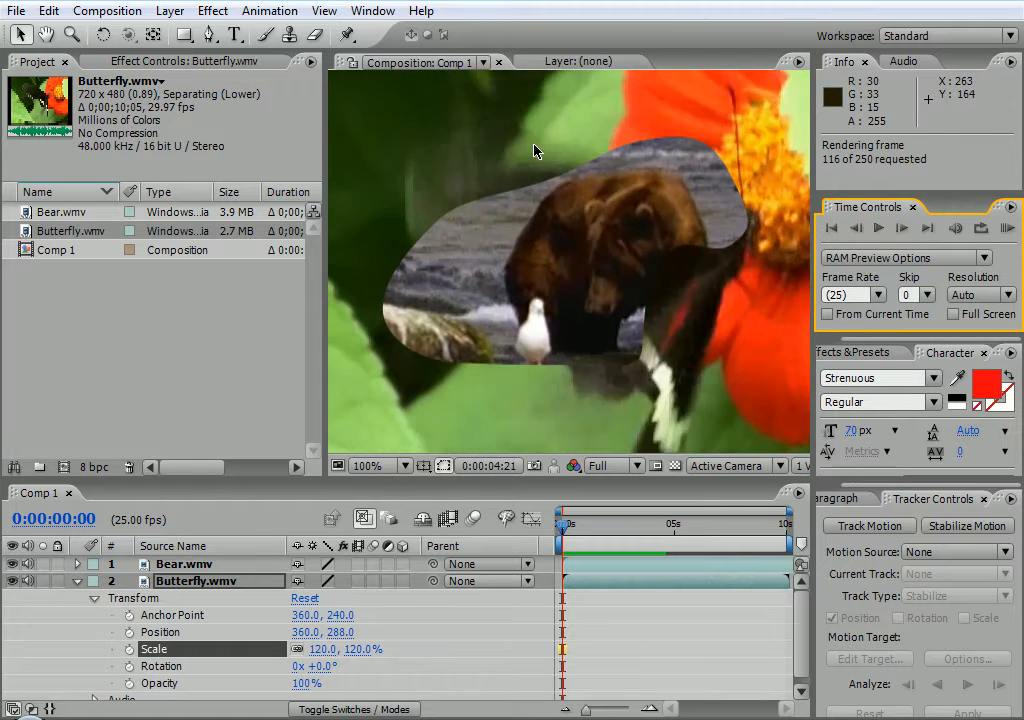
pyautogui.click(77, 582)
# - Expand the Bear.wmv layer's Masks group and select Mask 1
pyautogui.click(79, 564)
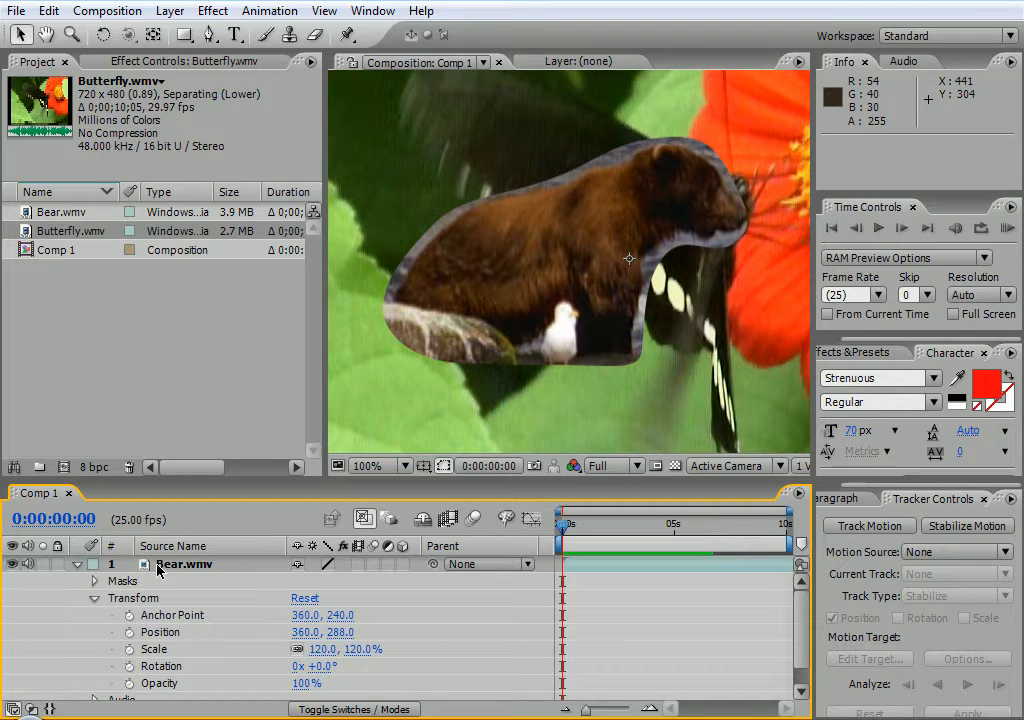
pyautogui.click(124, 580)
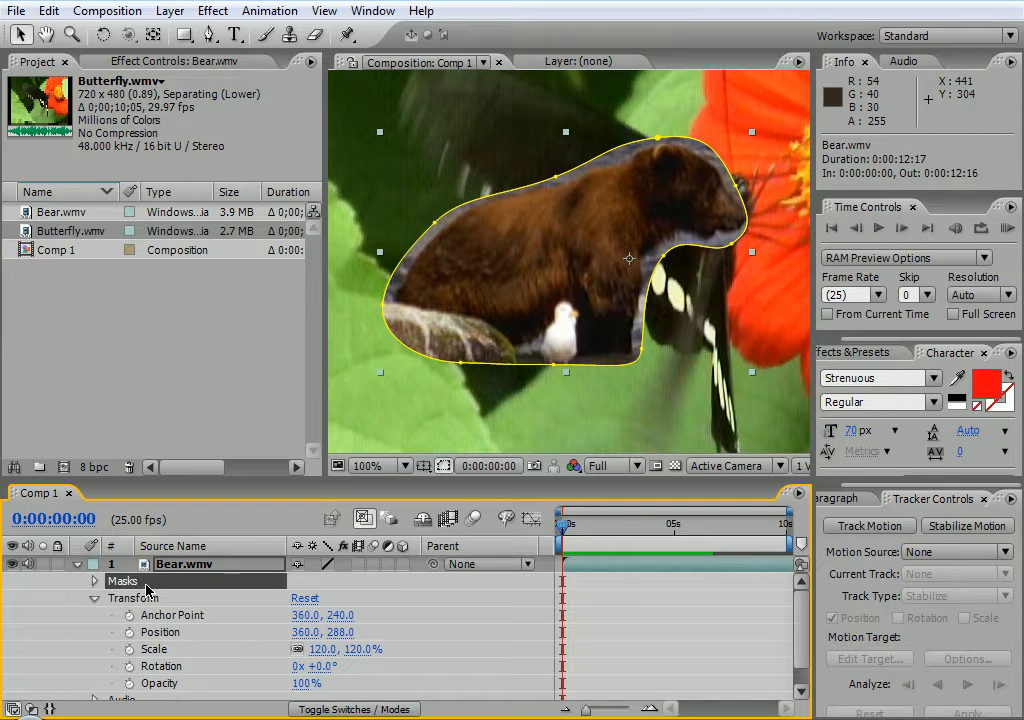
pyautogui.click(95, 583)
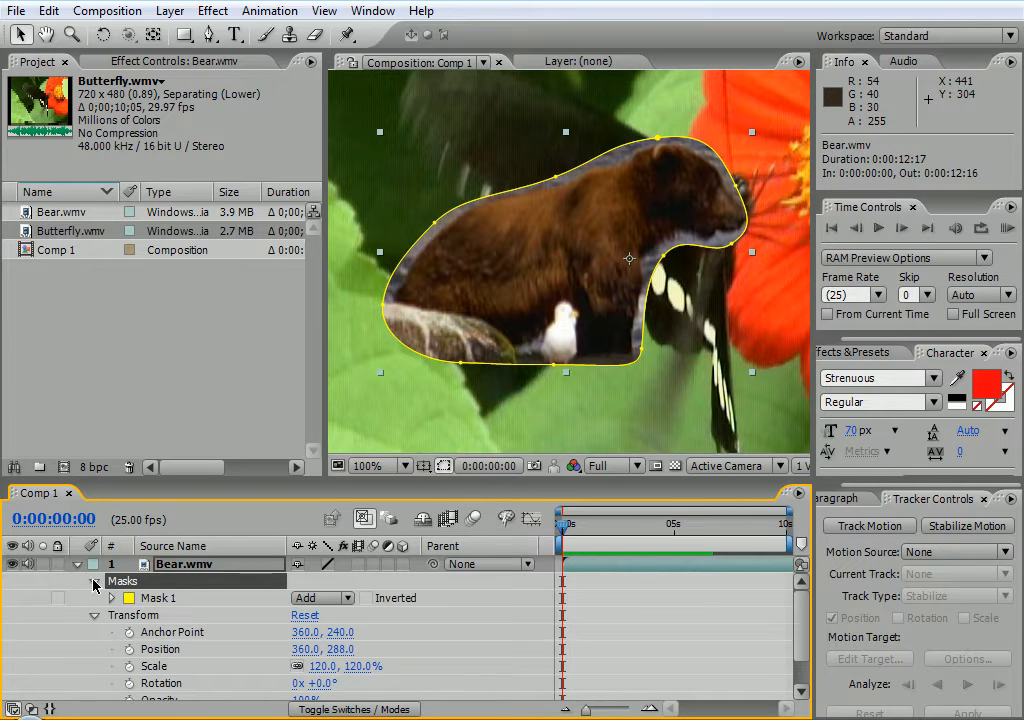
pyautogui.click(160, 600)
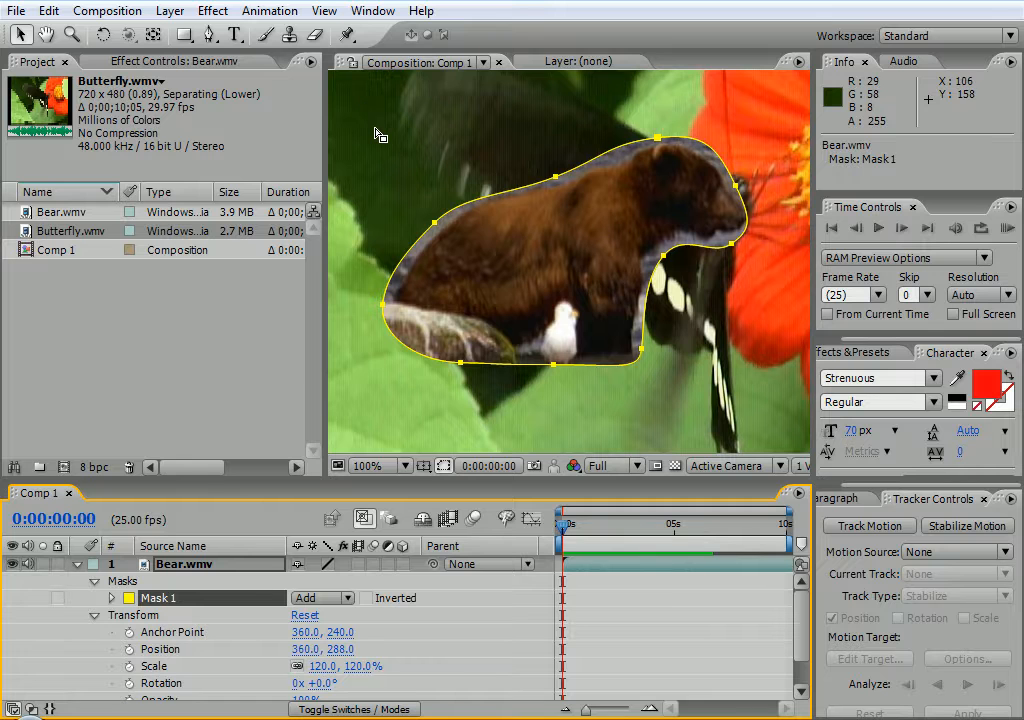
# - Switch to Photoshop, invert Layer 1's mask and invert it back, and return to After Effects
pyautogui.hotkey('alt', 'Tab')
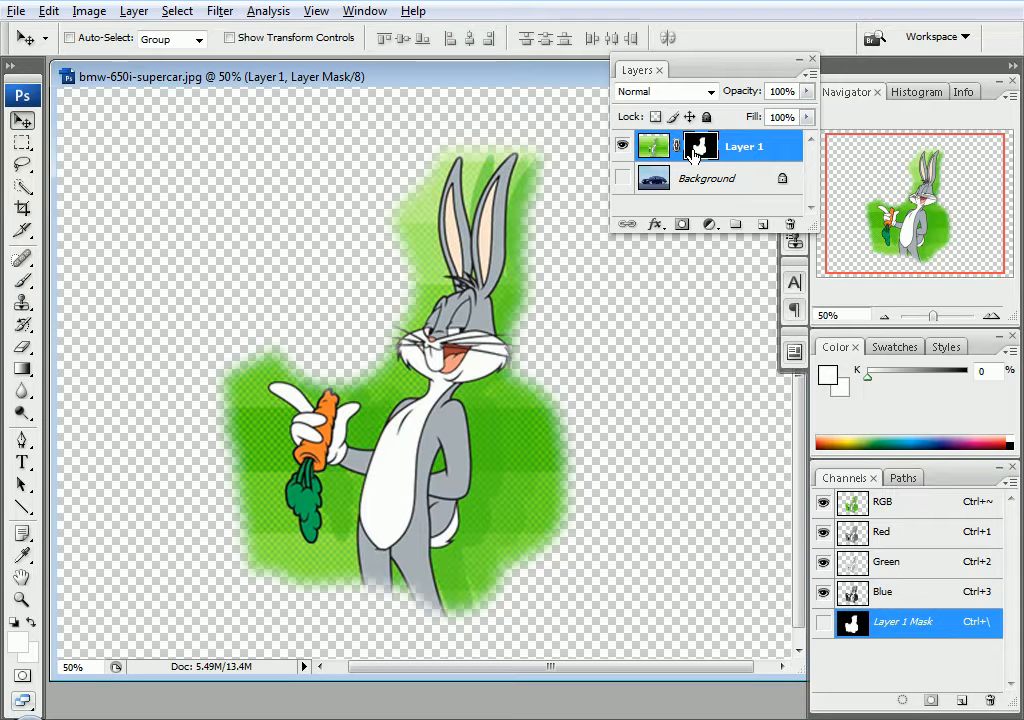
pyautogui.hotkey('ctrl', 'i')
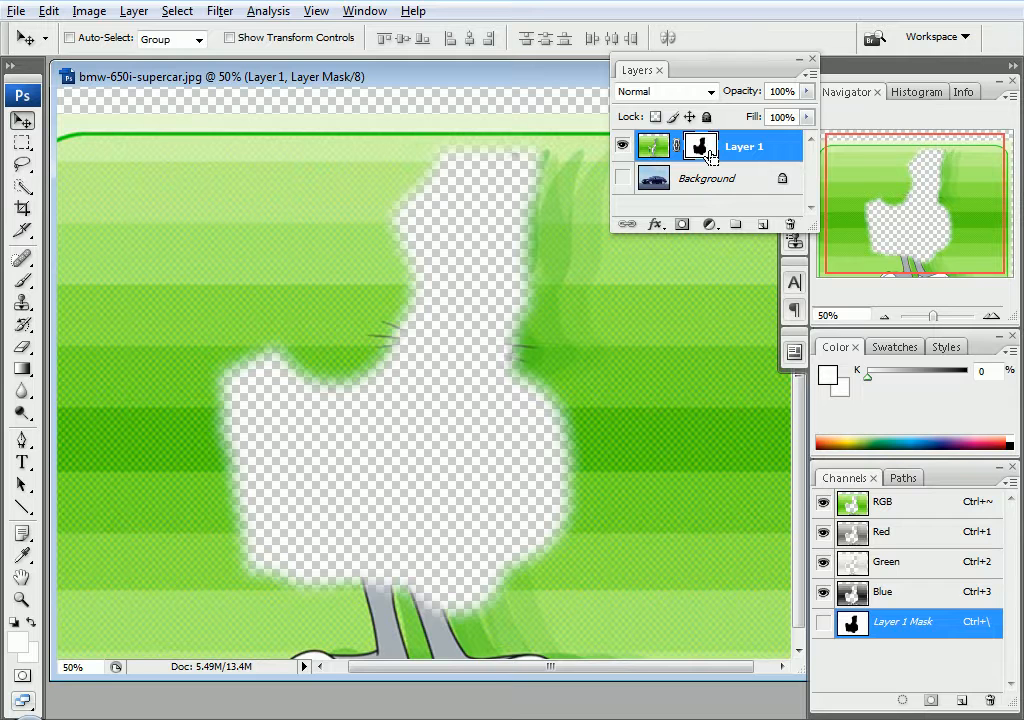
pyautogui.hotkey('ctrl', 'i')
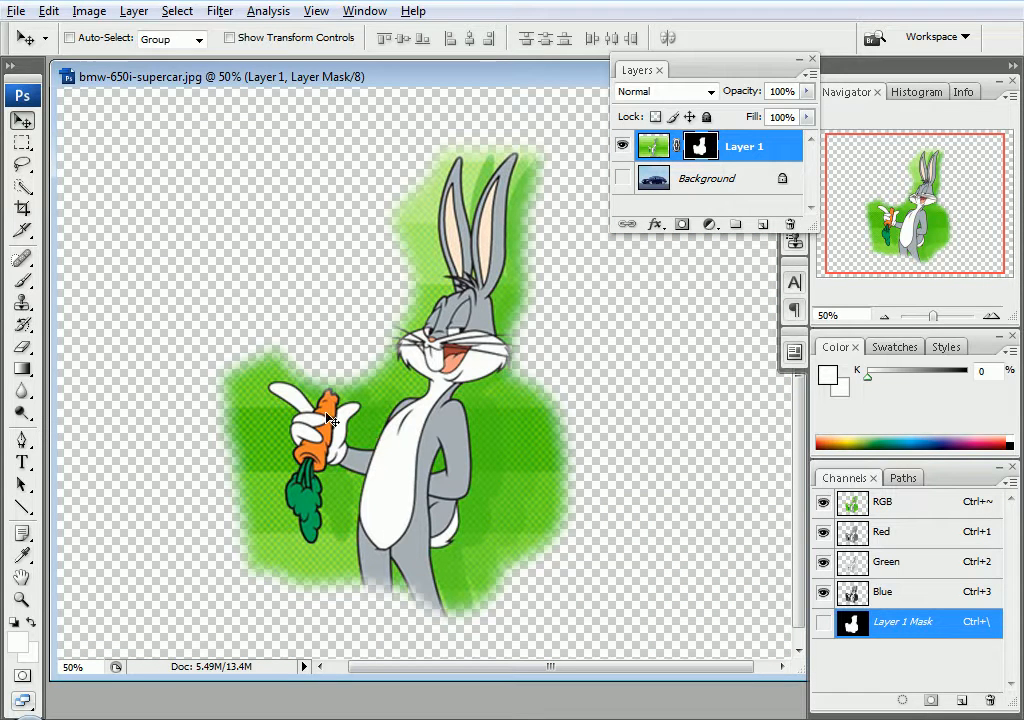
pyautogui.hotkey('alt', 'Tab')
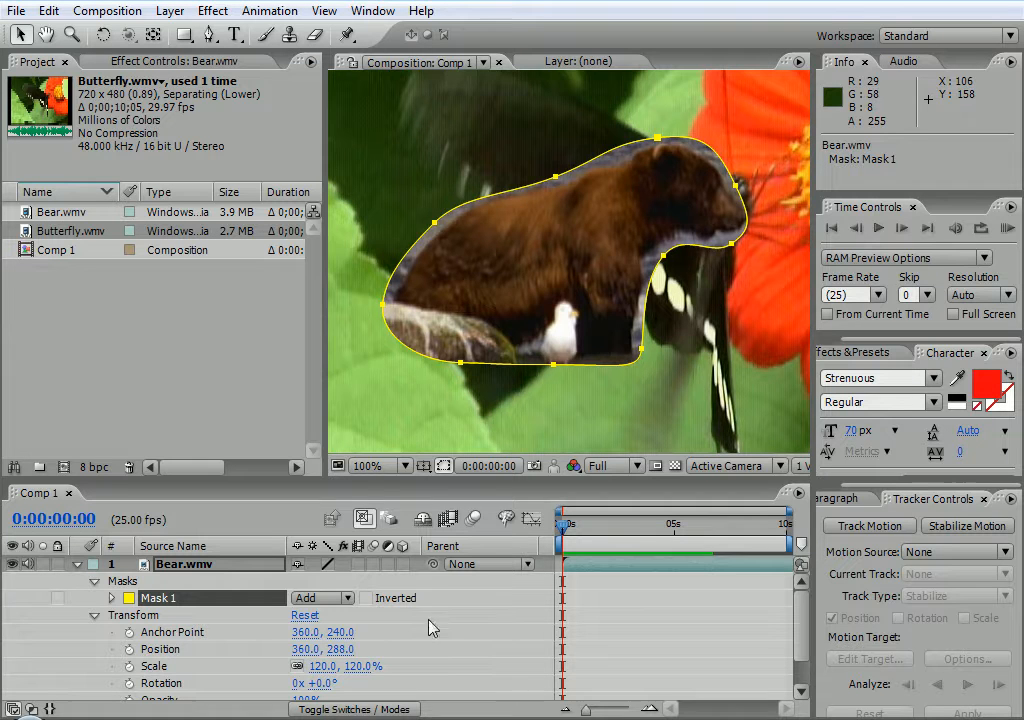
# - Invert Mask 1 on the Bear.wmv layer
pyautogui.click(366, 598)
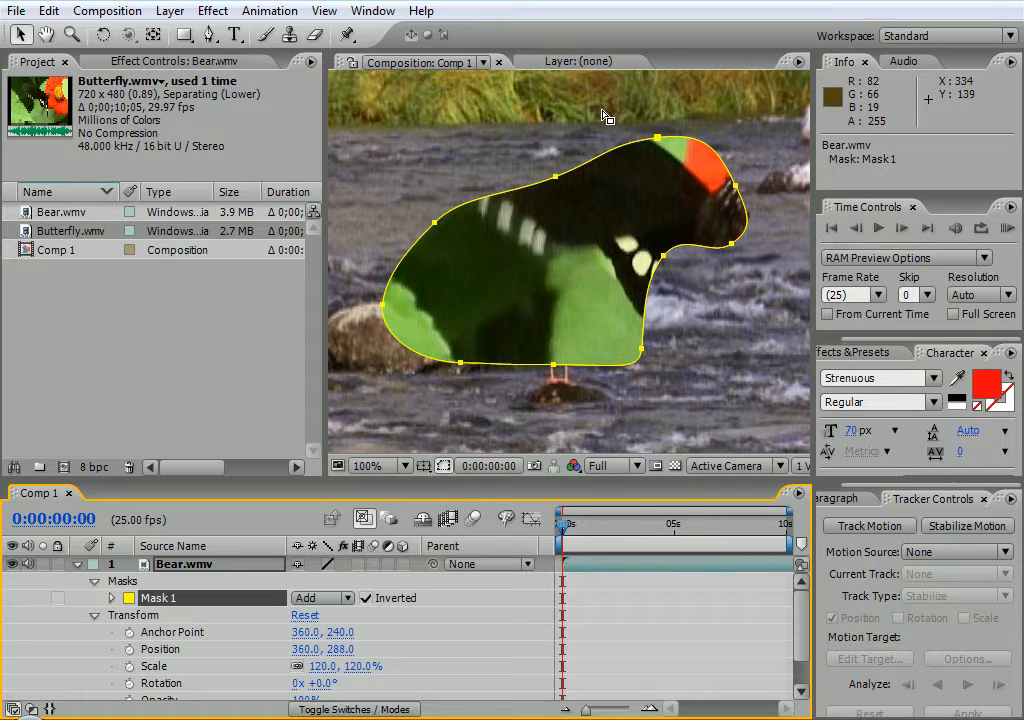
# - Play a RAM preview of the inverted bear mask over the butterfly footage and return to the first frame
pyautogui.scroll(-2, 527, 160)
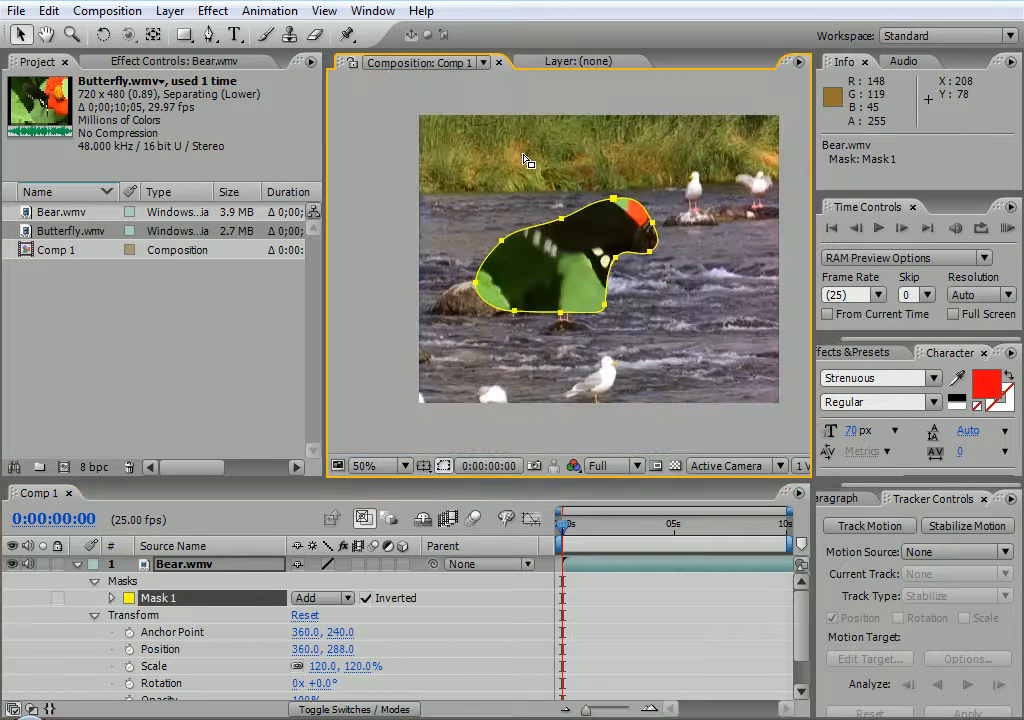
pyautogui.click(594, 125)
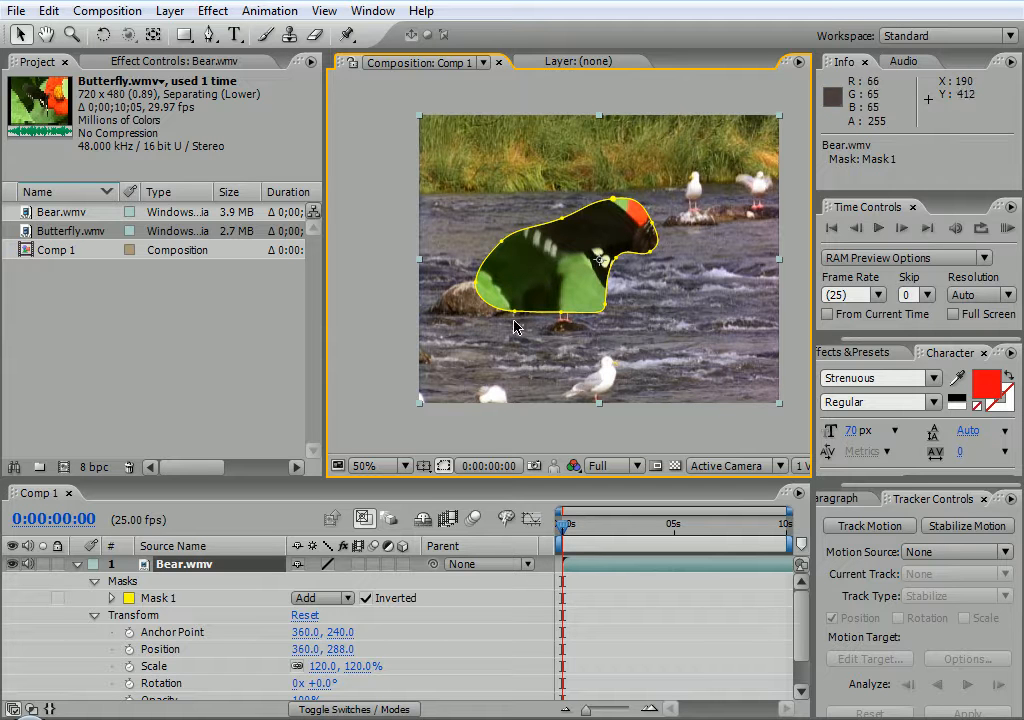
pyautogui.click(1007, 230)
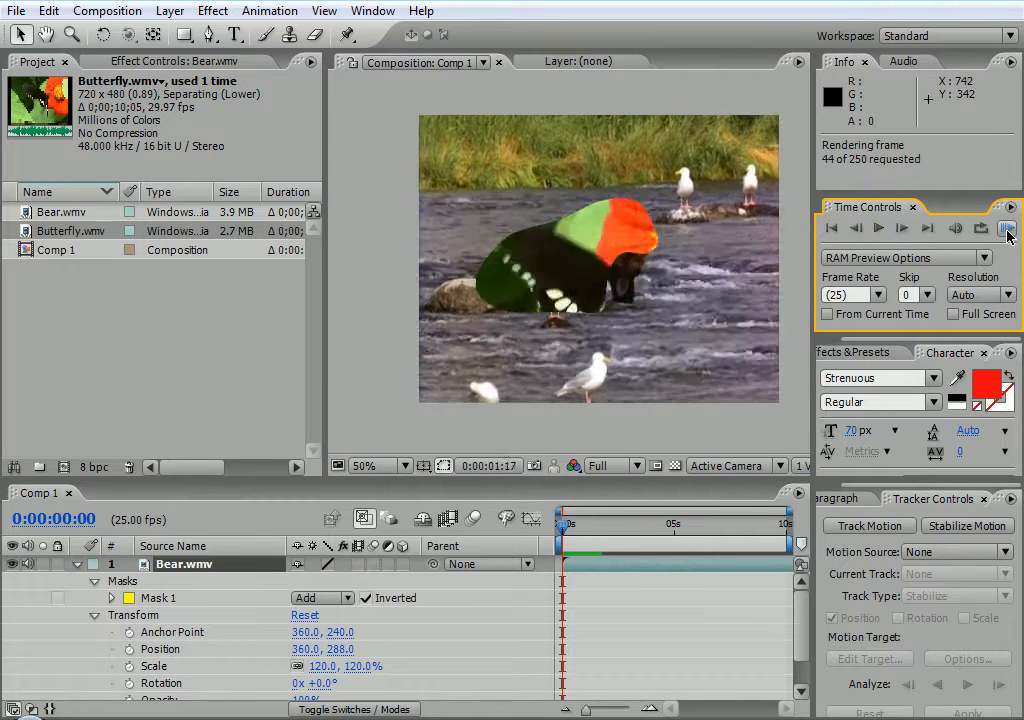
pyautogui.click(831, 229)
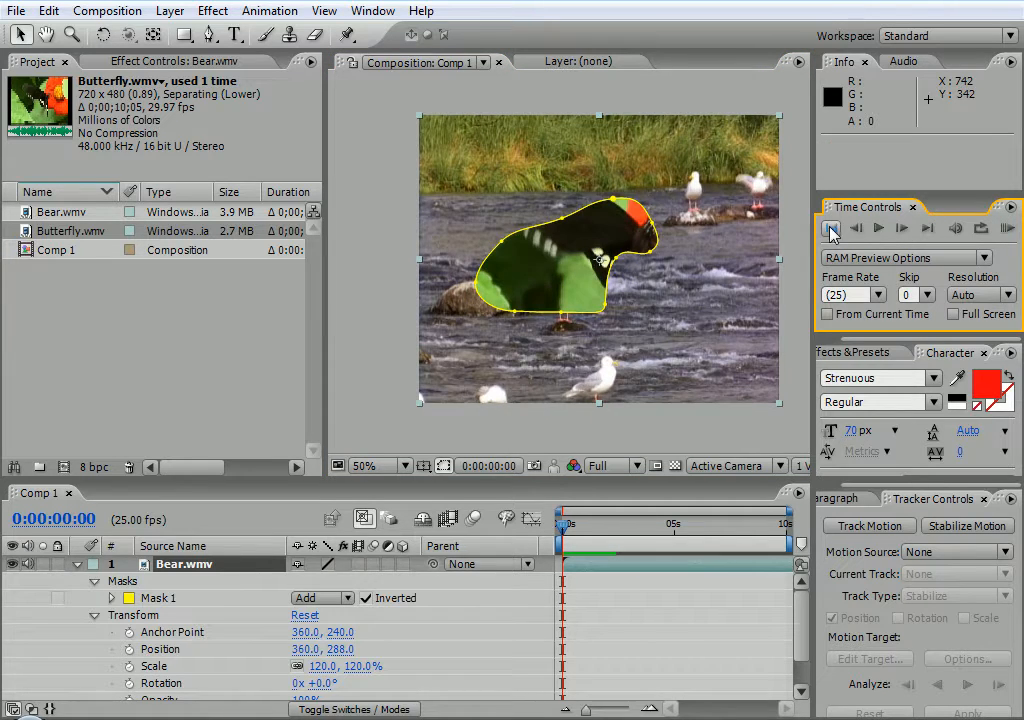
# - Turn off the inversion of Mask 1 on the Bear.wmv layer and show the composition at 100%
pyautogui.click(366, 598)
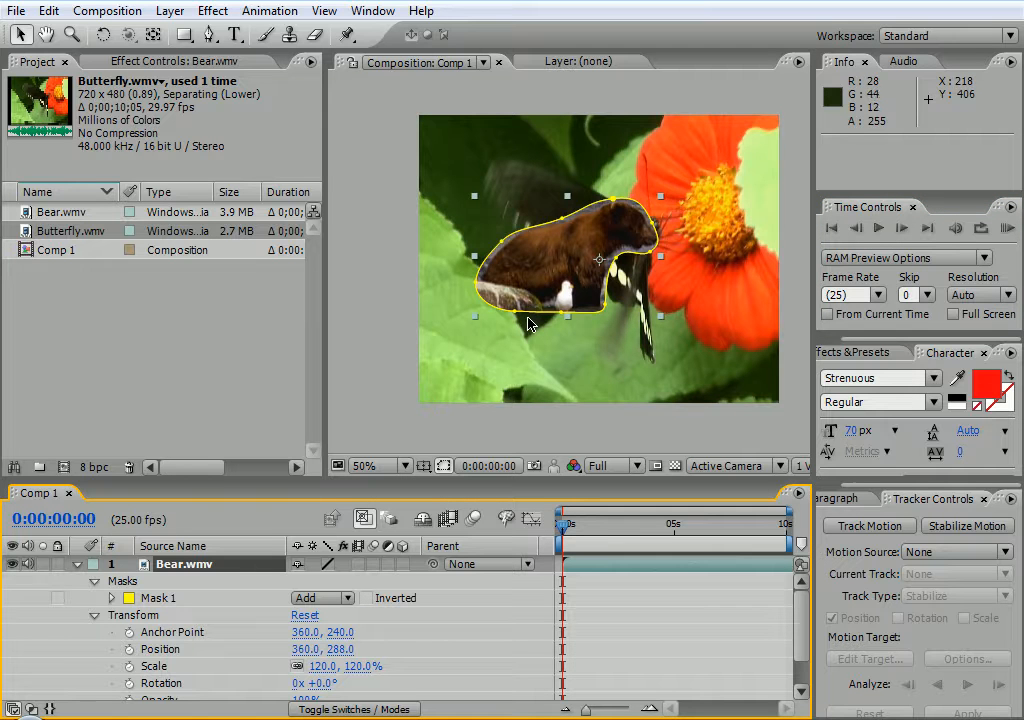
pyautogui.press('.')
pyautogui.press('.')
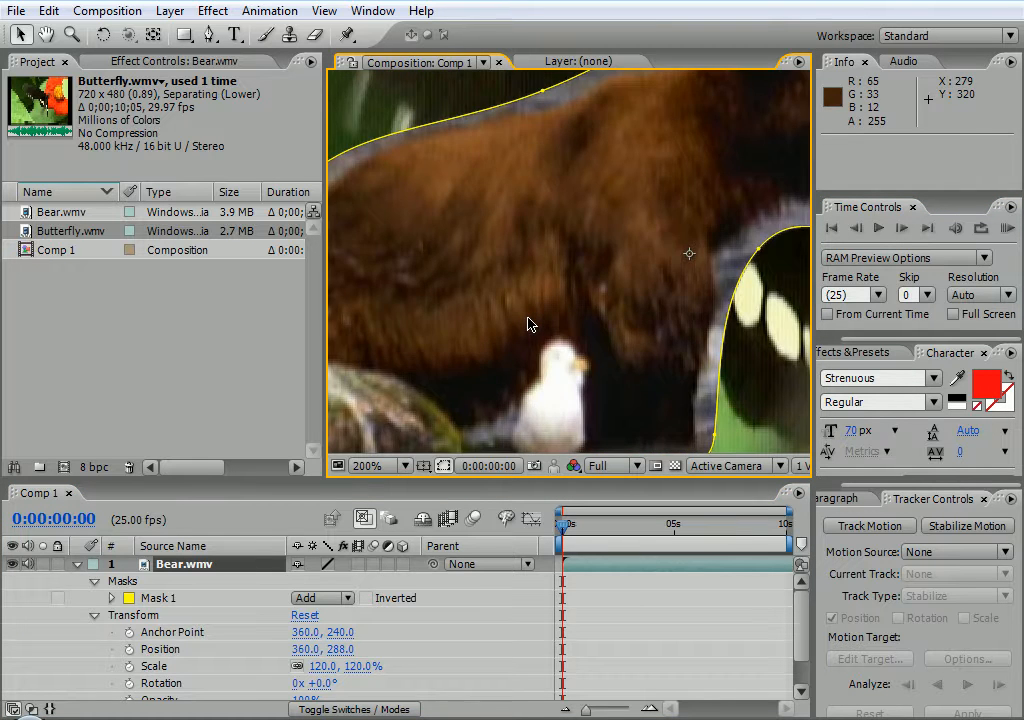
pyautogui.press(',')
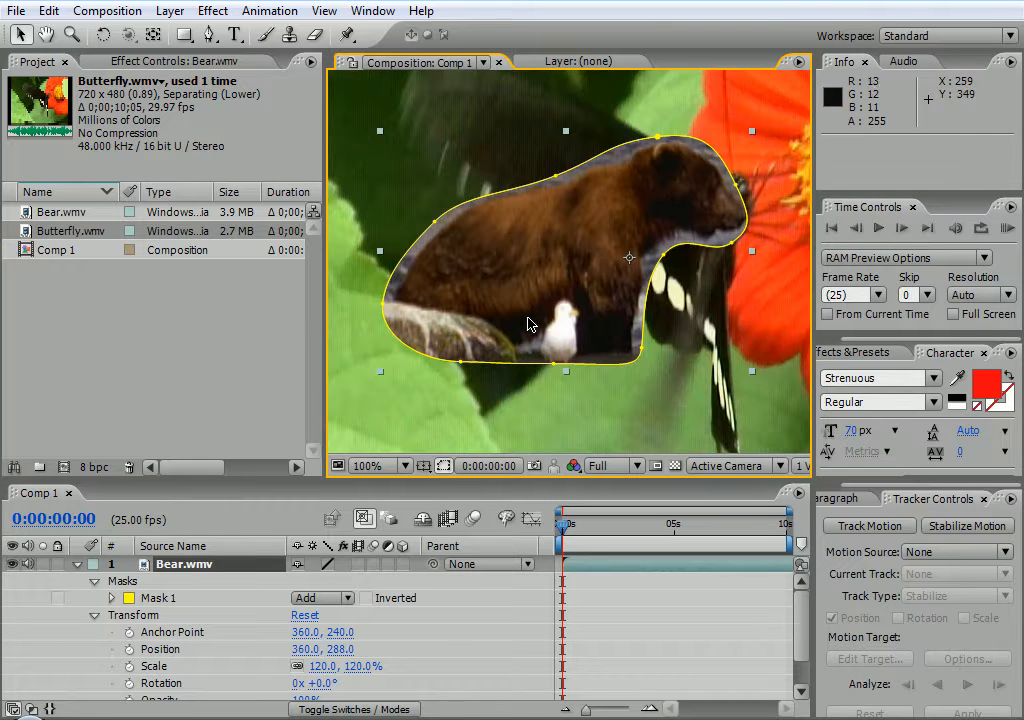
# - Set Mask 1's outline colour to pink F60B63 and return to the Comp 1 view
pyautogui.click(128, 599)
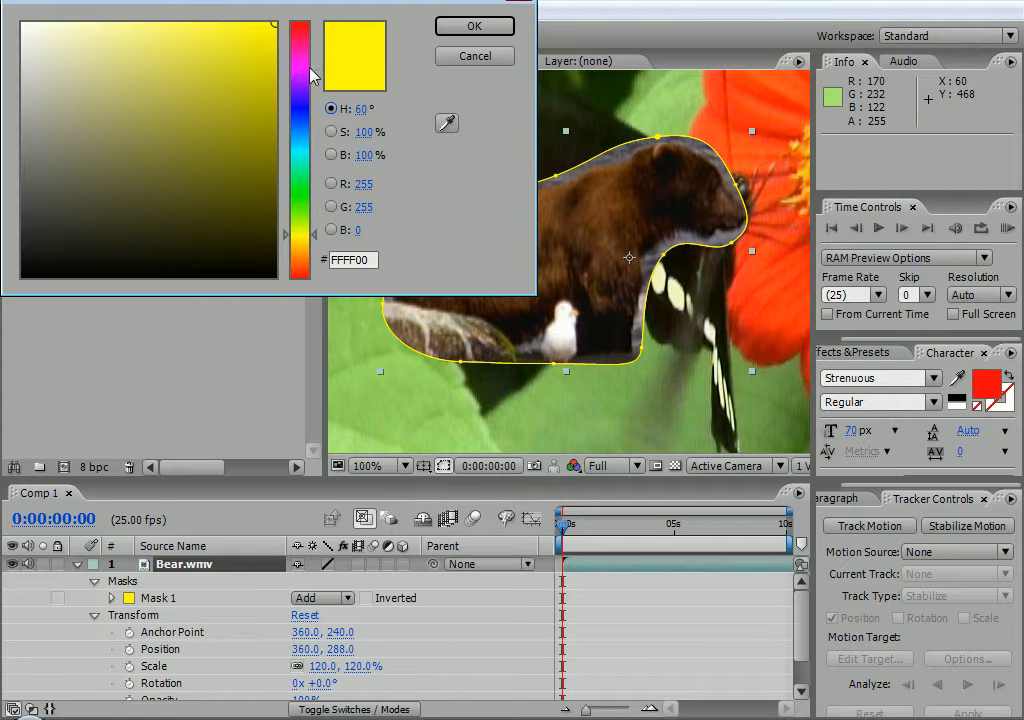
pyautogui.moveTo(316, 77); pyautogui.dragTo(313, 38)
pyautogui.click(265, 31)
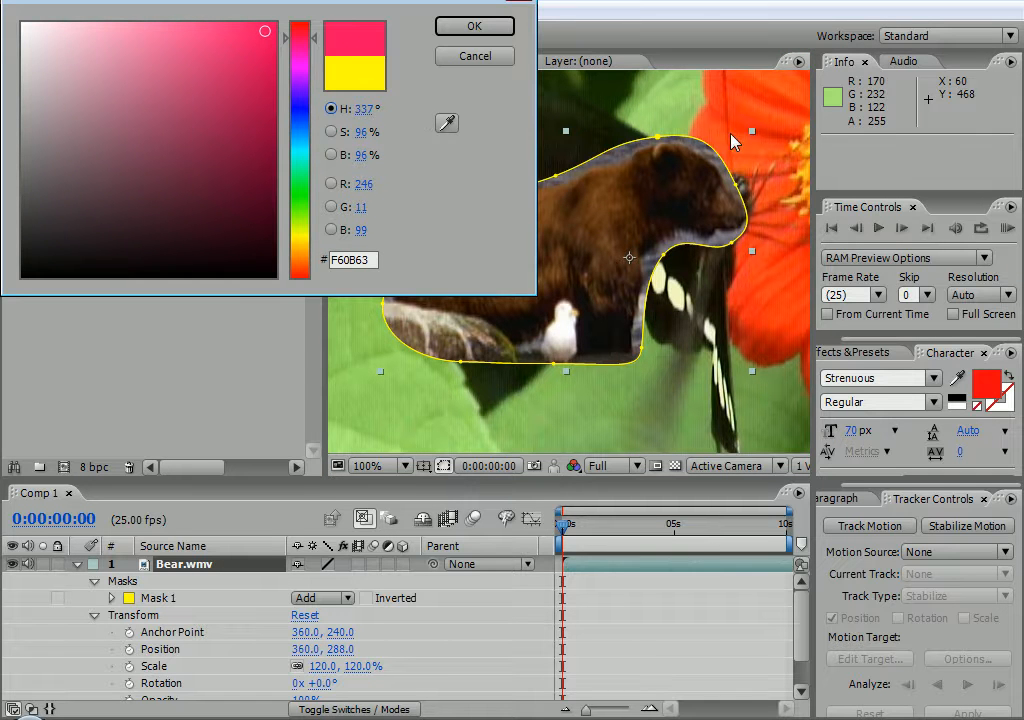
pyautogui.click(474, 27)
pyautogui.click(428, 400)
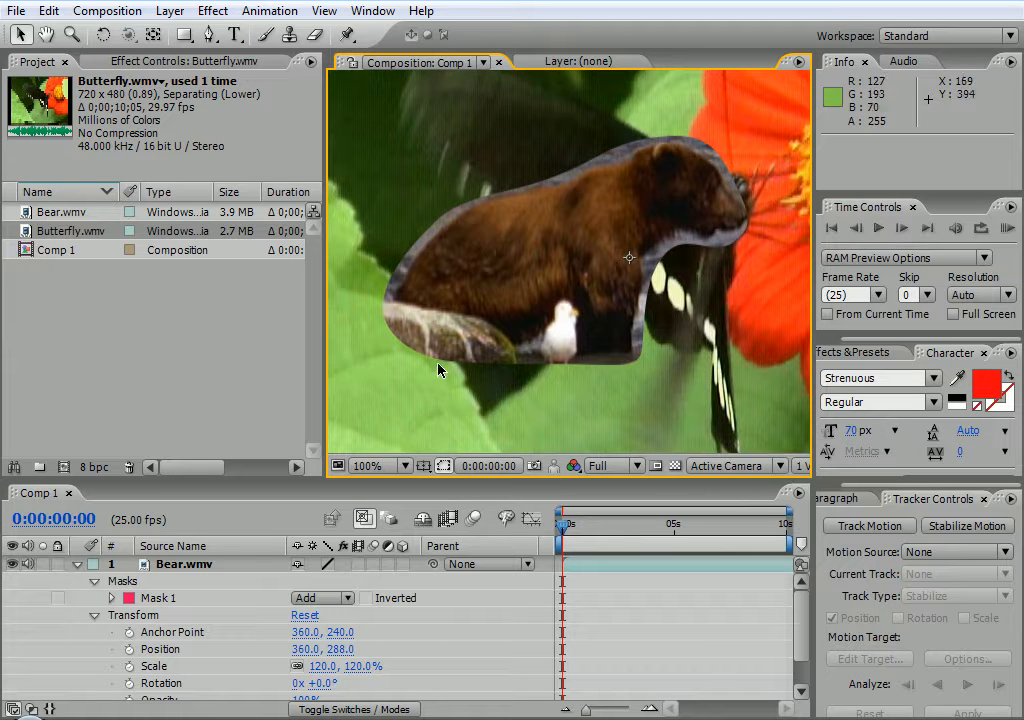
pyautogui.doubleClick(438, 364)
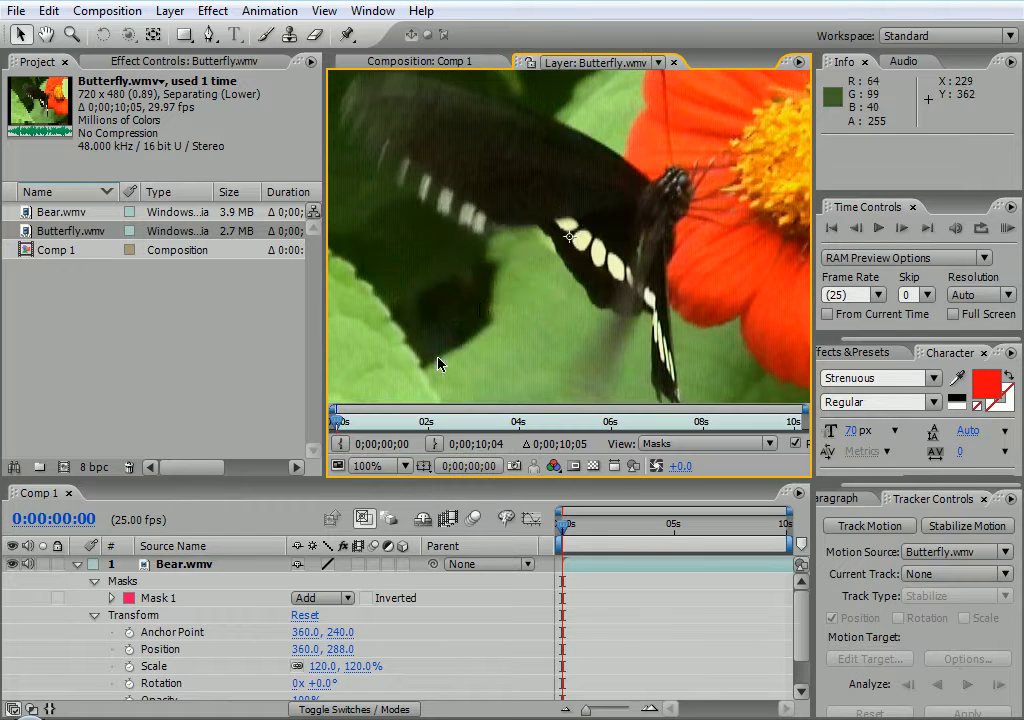
pyautogui.click(418, 61)
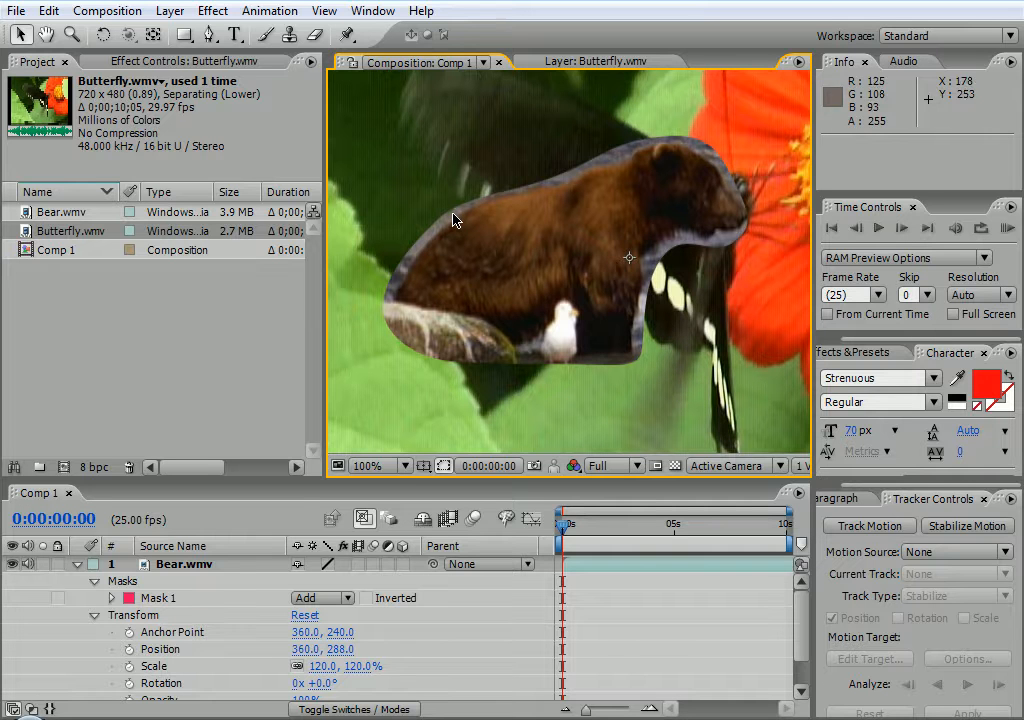
# - Select Mask 1 on the Bear.wmv layer and set its outline colour to yellow F3F60B
pyautogui.click(157, 600)
pyautogui.click(128, 598)
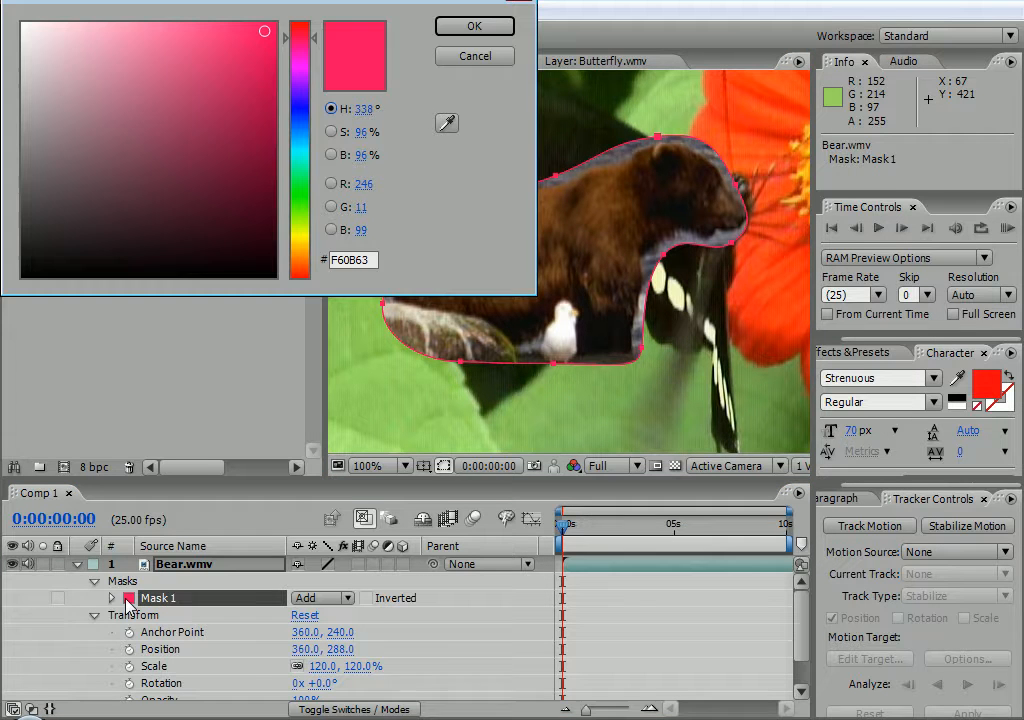
pyautogui.moveTo(300, 183); pyautogui.dragTo(305, 243)
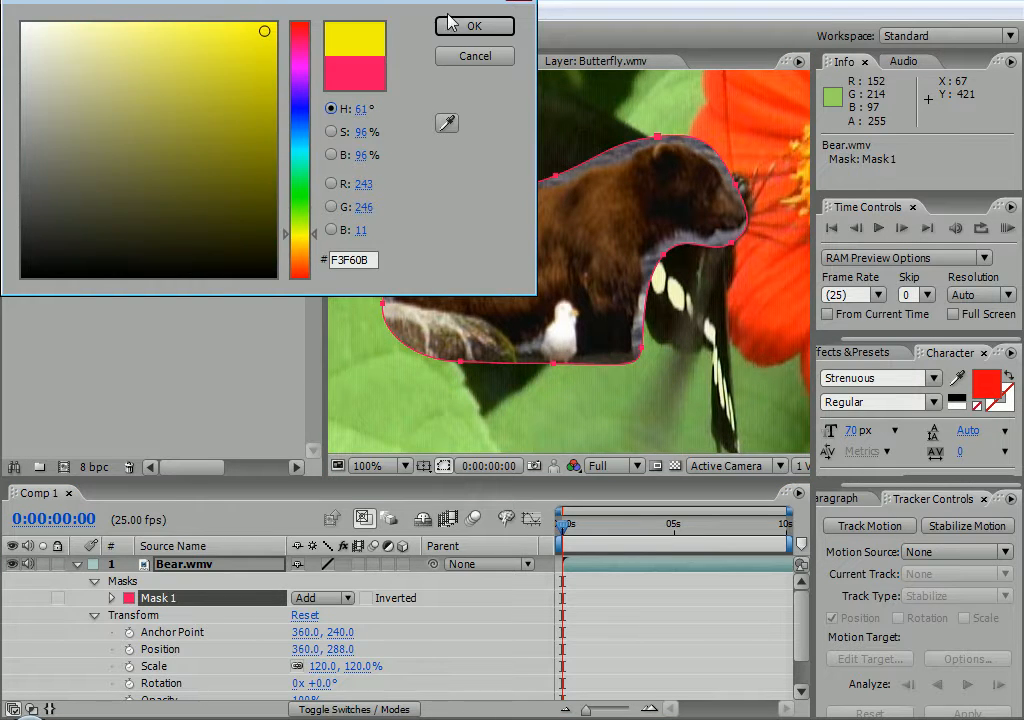
pyautogui.click(474, 26)
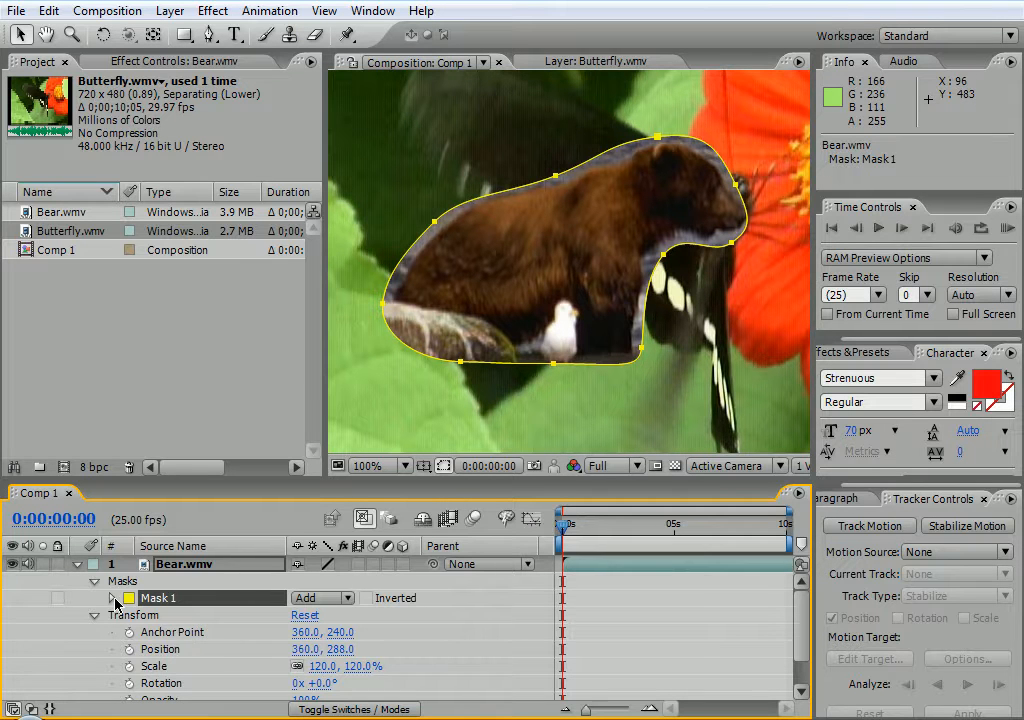
# - Expand Mask 1's properties on the Bear.wmv layer and set its Mask Feather to 56 pixels
pyautogui.click(112, 598)
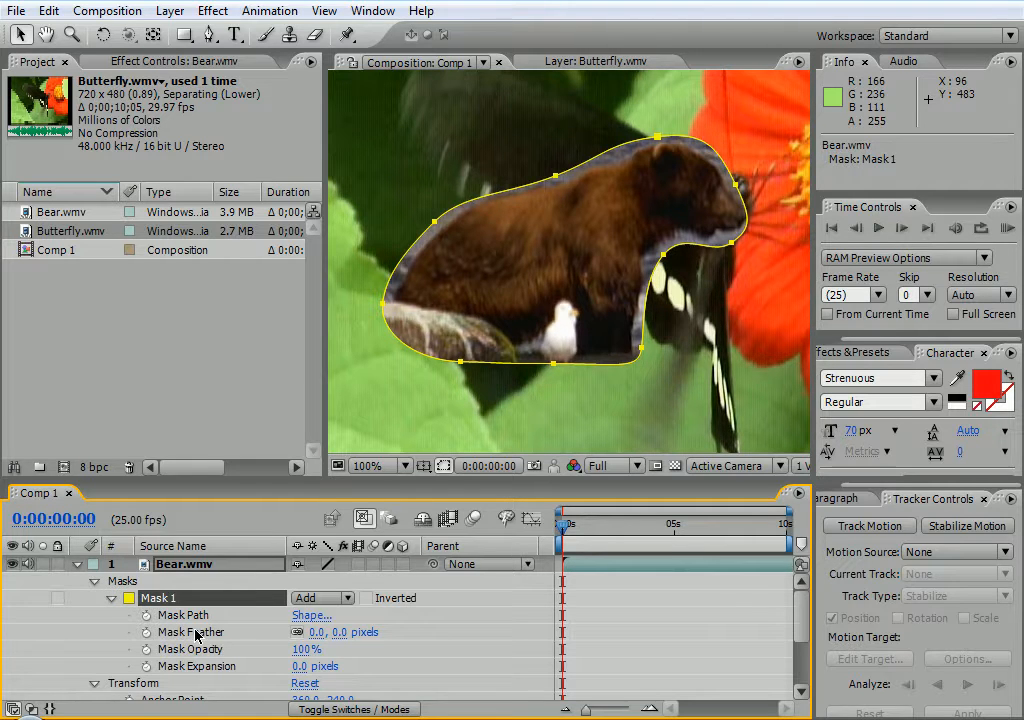
pyautogui.hotkey('alt', 'Tab')
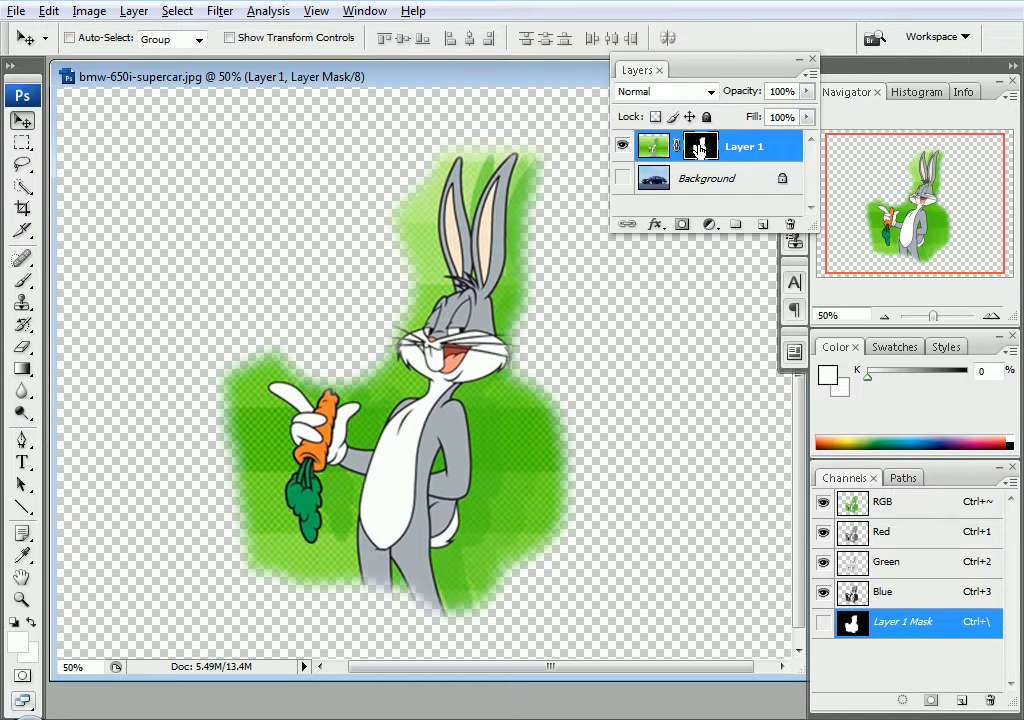
pyautogui.hotkey('alt', 'Tab')
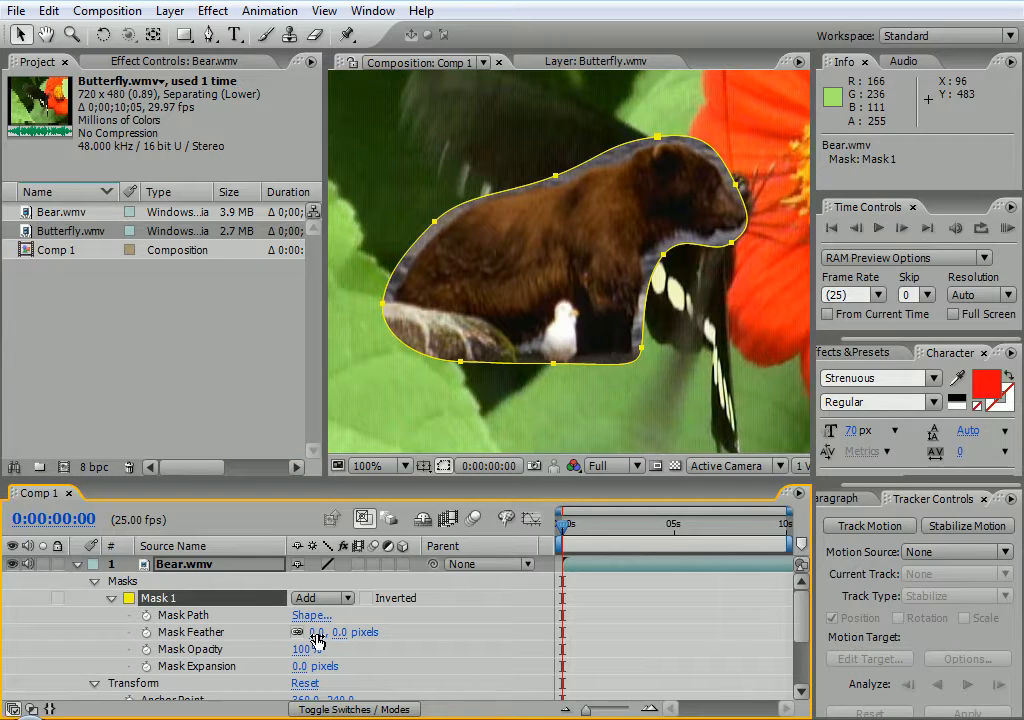
pyautogui.moveTo(318, 640); pyautogui.dragTo(348, 636)
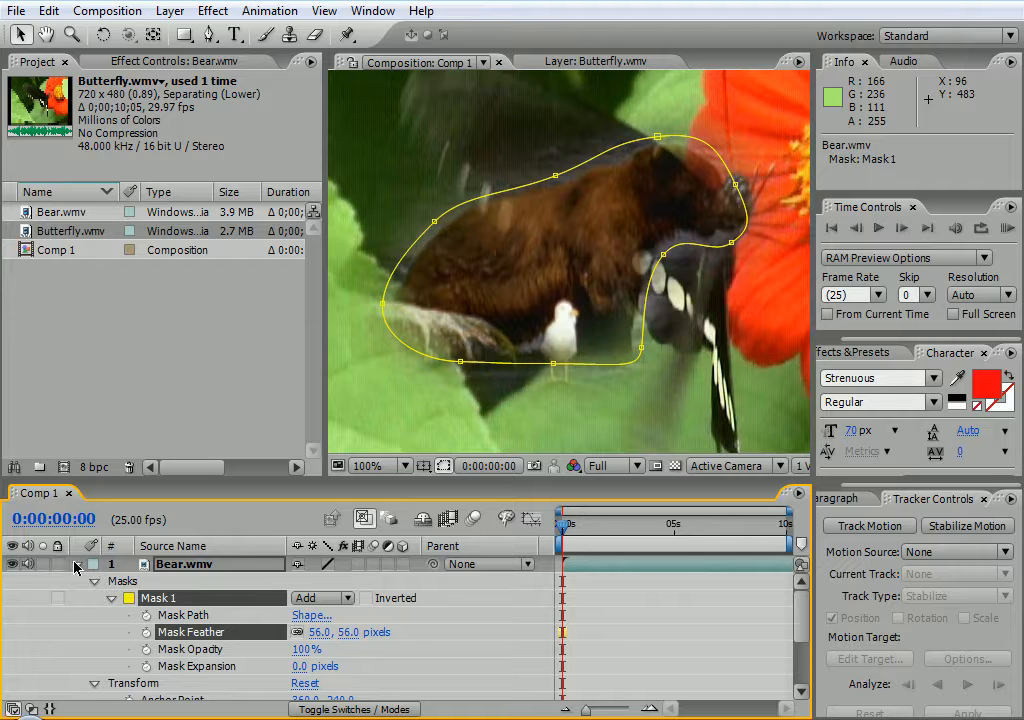
# - Solo the Bear.wmv layer and deselect it to view the feathered mask against black
pyautogui.click(43, 564)
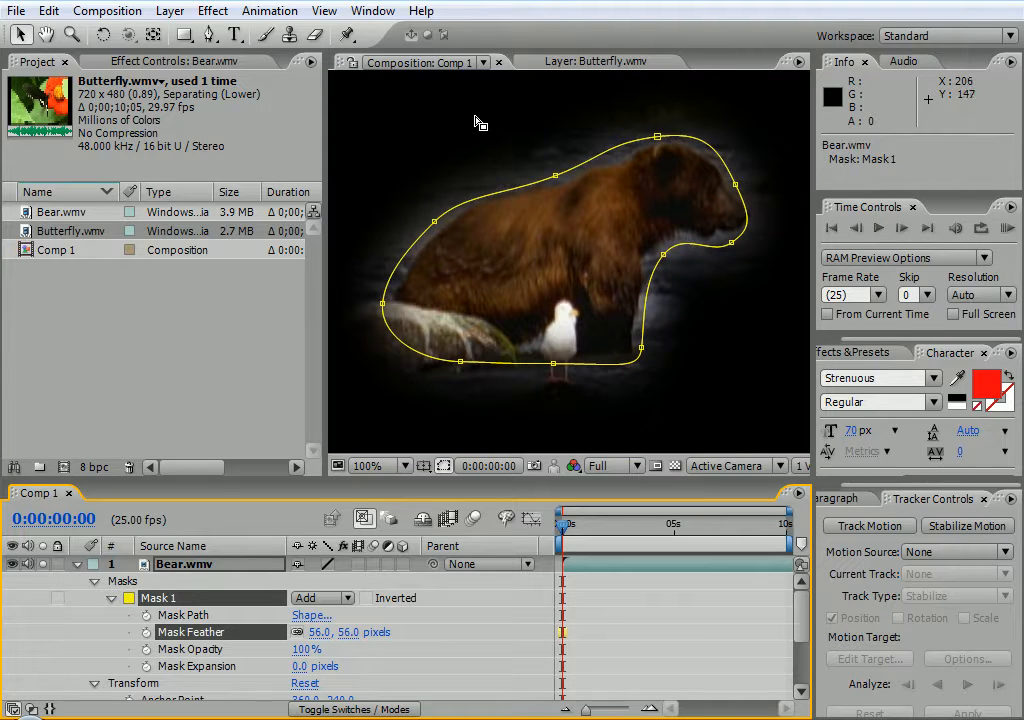
pyautogui.click(473, 197)
pyautogui.click(350, 213)
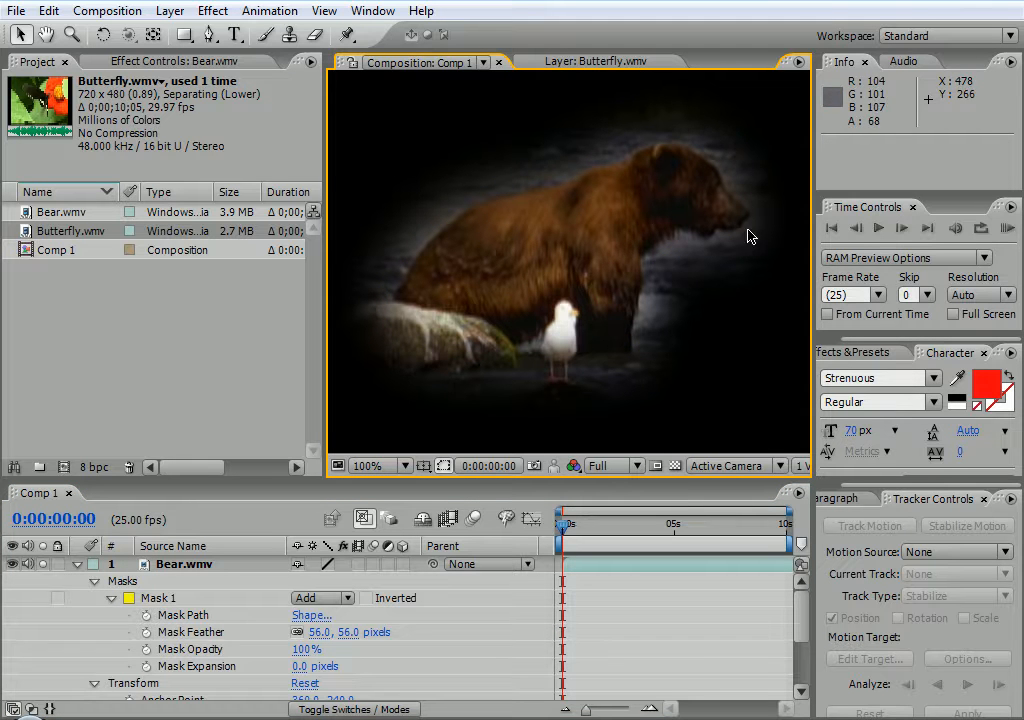
# - Set Mask 1's feather back to 0 pixels and its Mask Expansion to 7 pixels
pyautogui.moveTo(319, 632); pyautogui.dragTo(112, 596)
pyautogui.moveTo(304, 651); pyautogui.dragTo(273, 632)
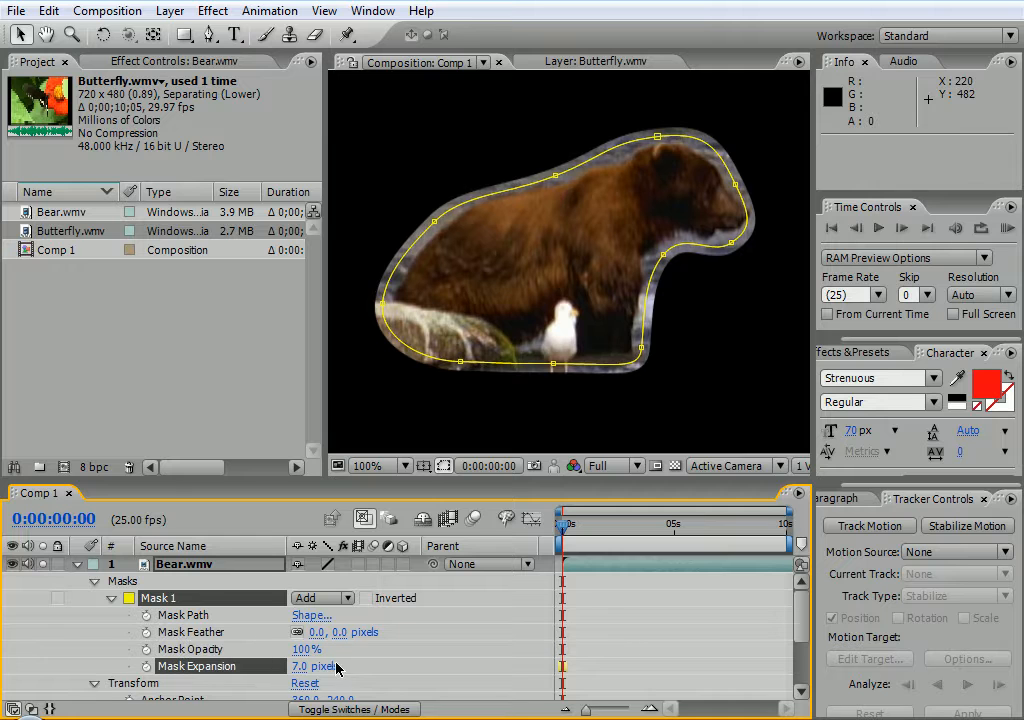
# - Undo the Mask Expansion change, deselect the Bear.wmv layer and show the whole composition at 50%
pyautogui.hotkey('ctrl', 'z')
pyautogui.click(405, 138)
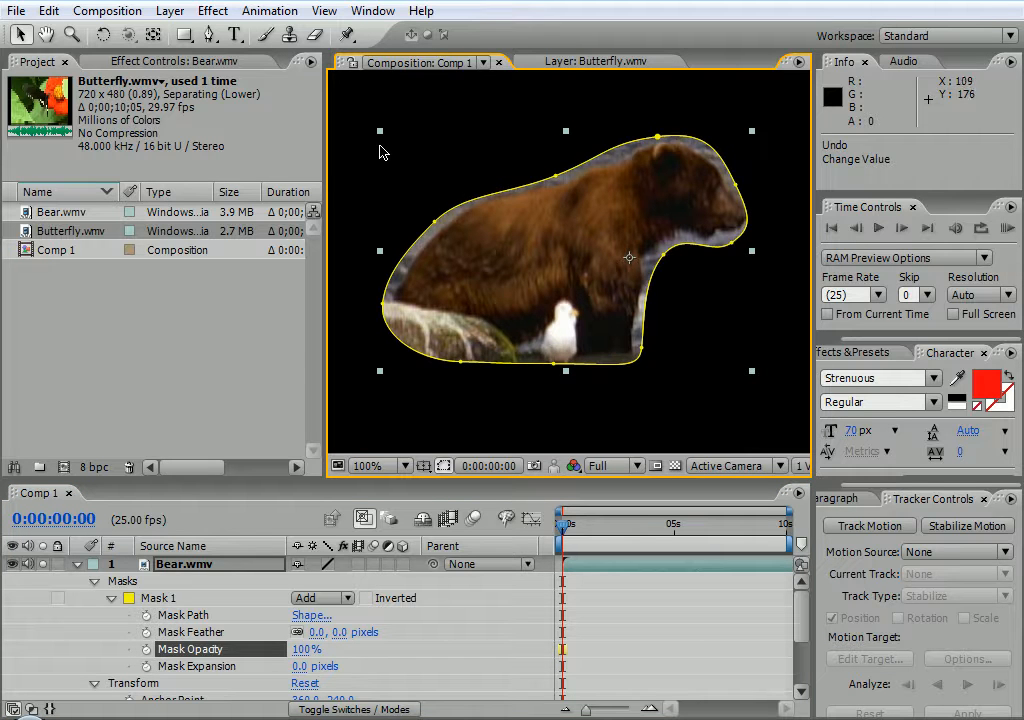
pyautogui.click(343, 137)
pyautogui.press(',')
pyautogui.press(',')
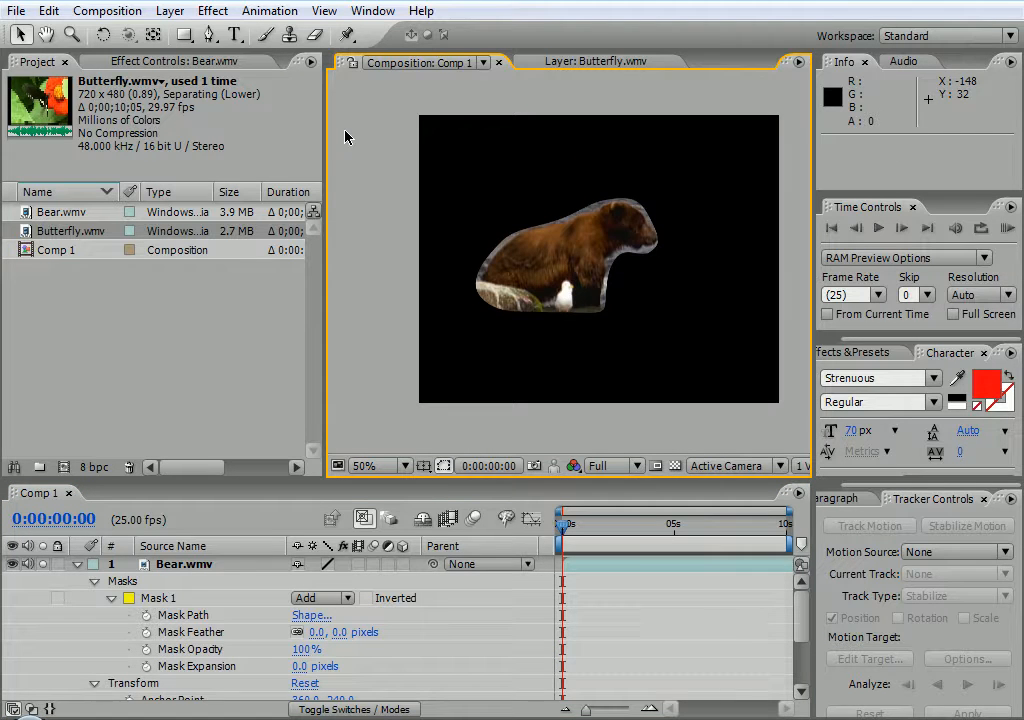